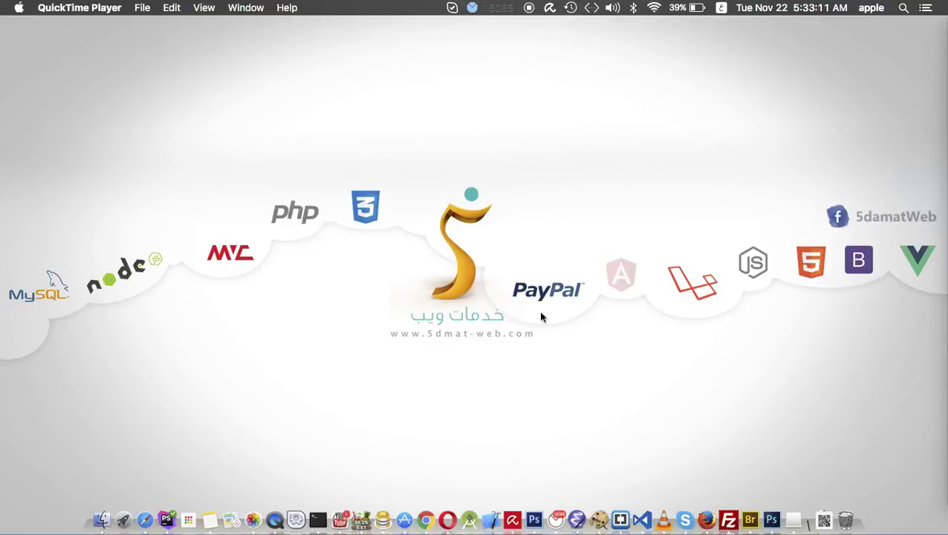
- Minimize the 5dmat-web tutorial in Chrome and return to Home.psd in Photoshop
click(424, 519)
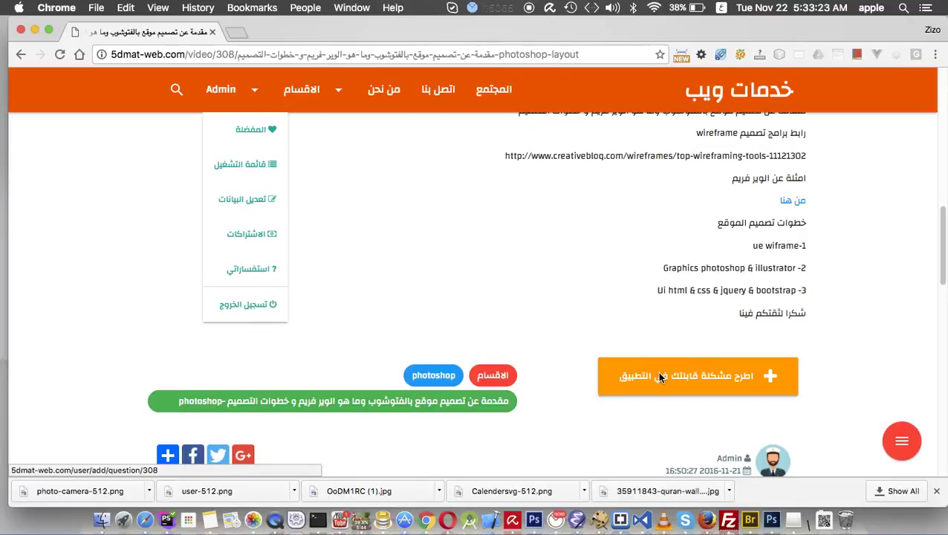
click(302, 89)
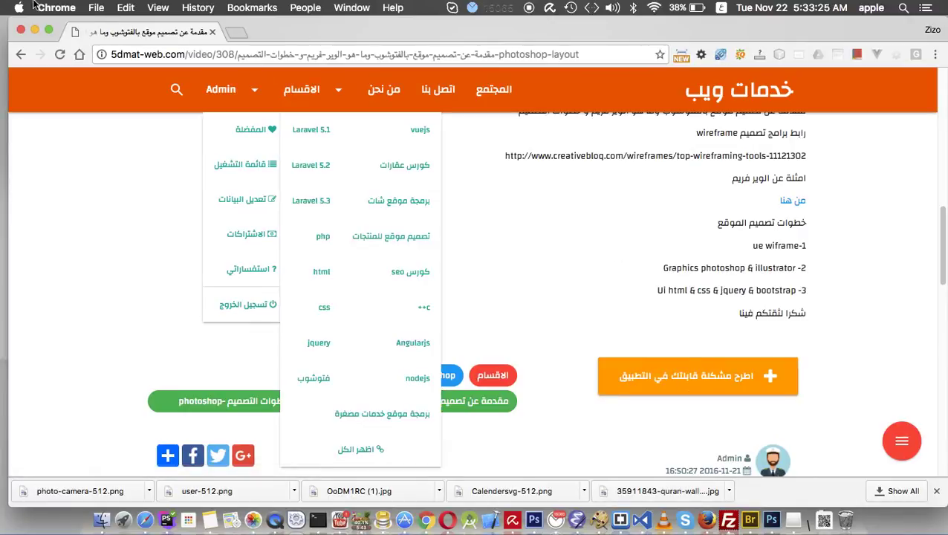
click(34, 30)
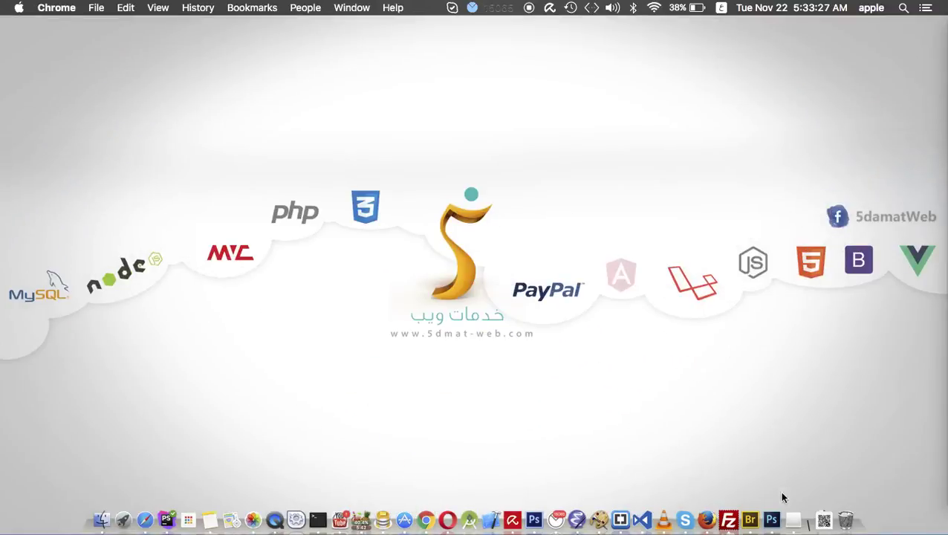
click(770, 519)
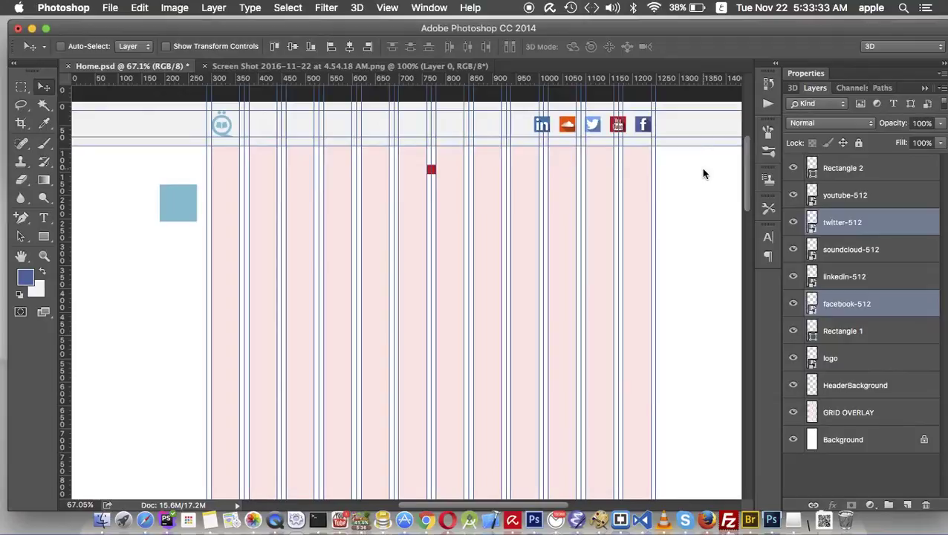
- Select the five social icon layers, facebook-512 through youtube-512, and group them
click(847, 300)
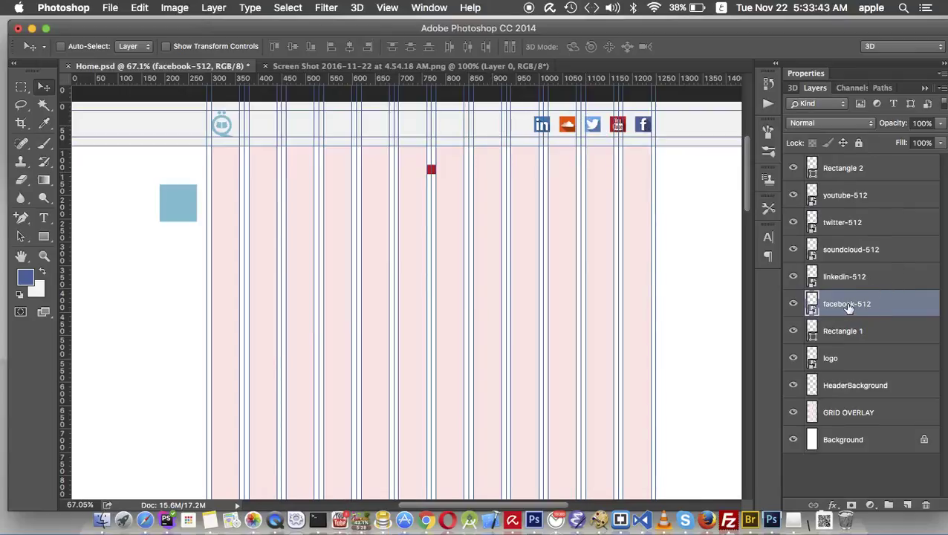
shift+click(838, 197)
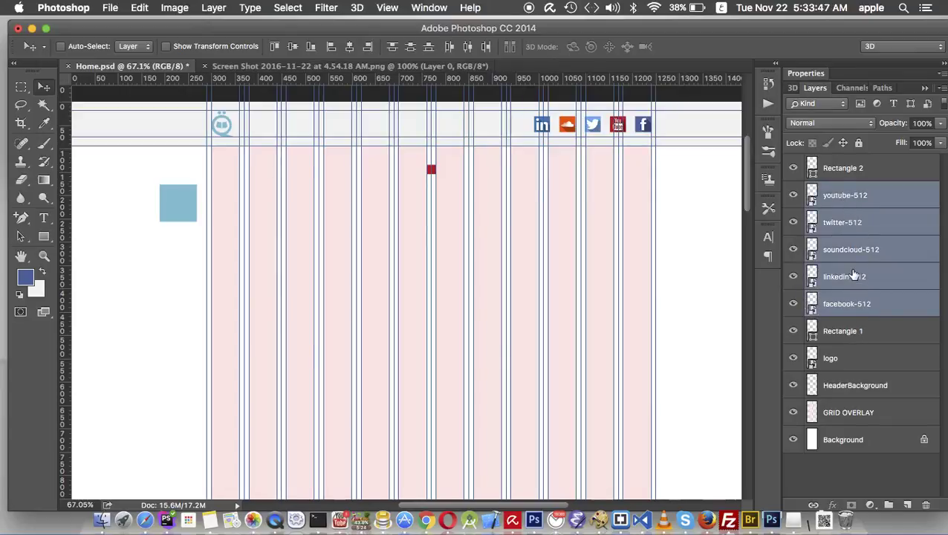
key(Right)
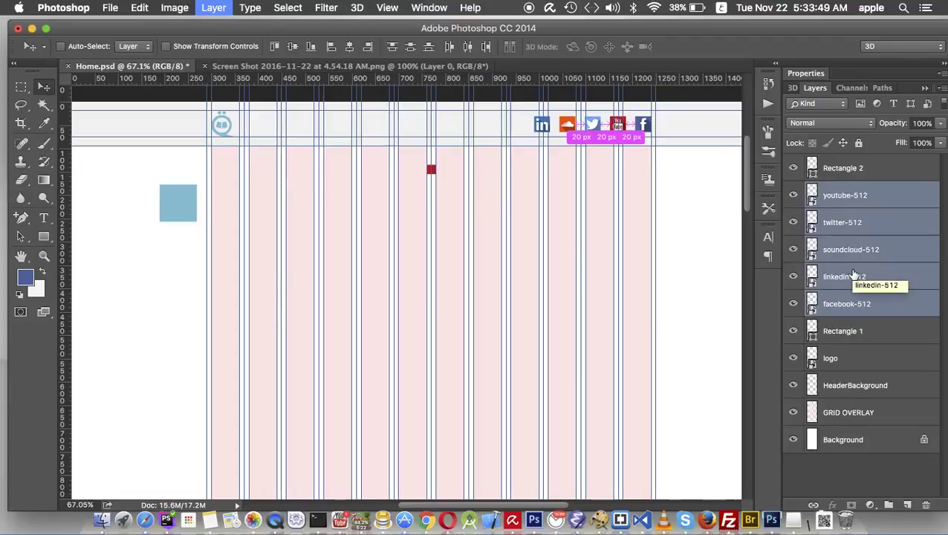
key(super+g)
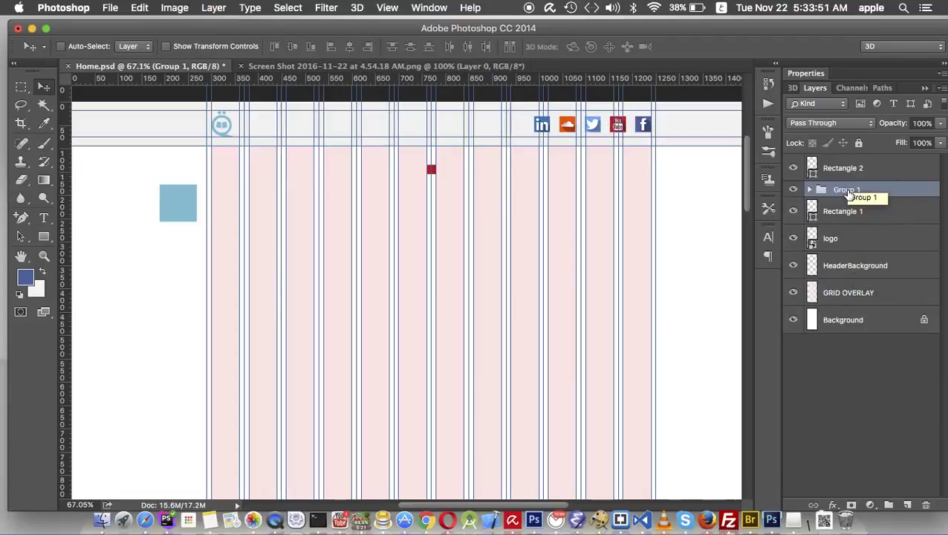
- Move the new group below Rectangle 1 and rename it 'social'
drag(848, 193, 849, 217)
double_click(847, 216)
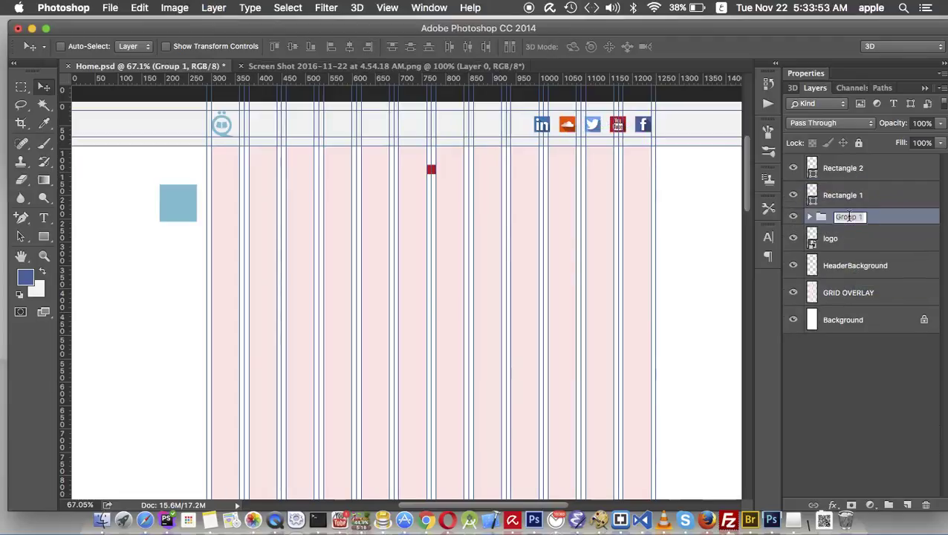
text(So)
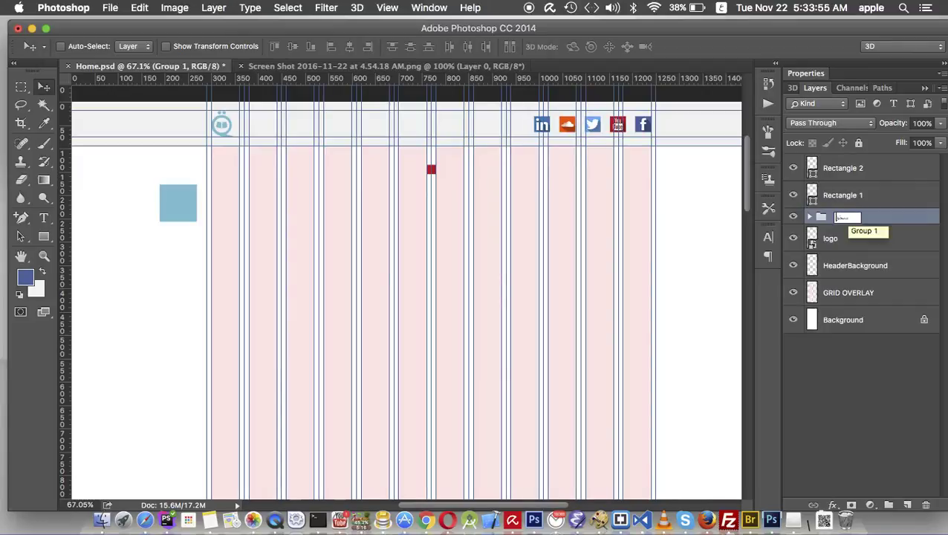
text(socia)
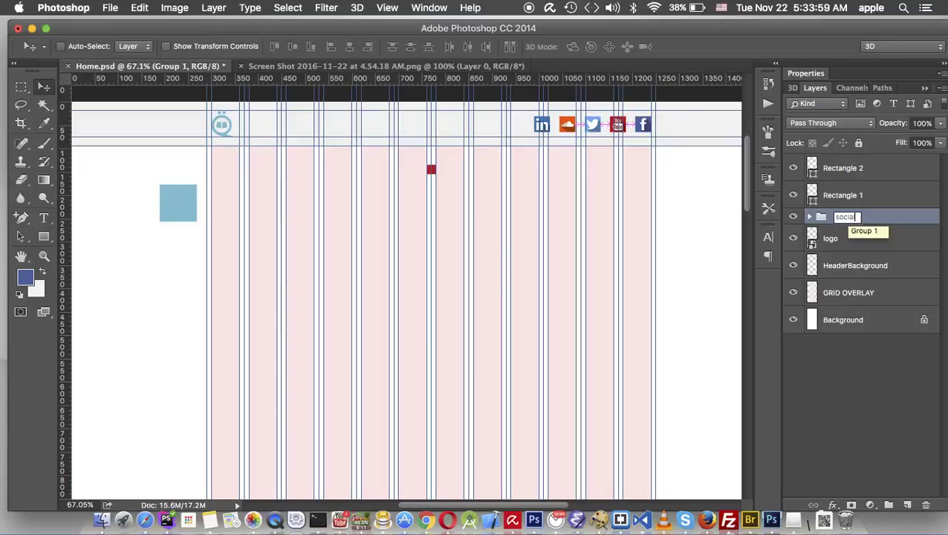
text(l)
key(Return)
- Move the social icons to the header's left end and the logo to its far right
drag(648, 131, 371, 124)
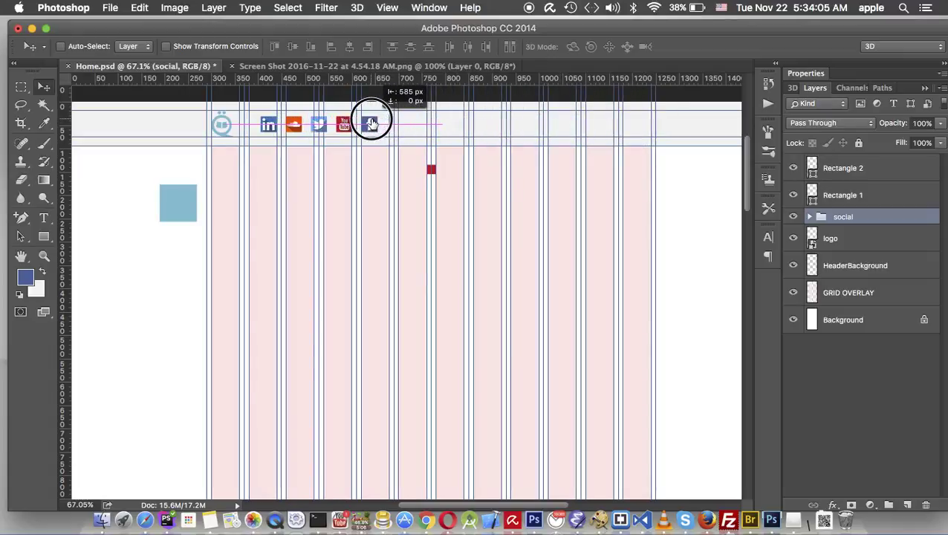
drag(369, 127, 323, 126)
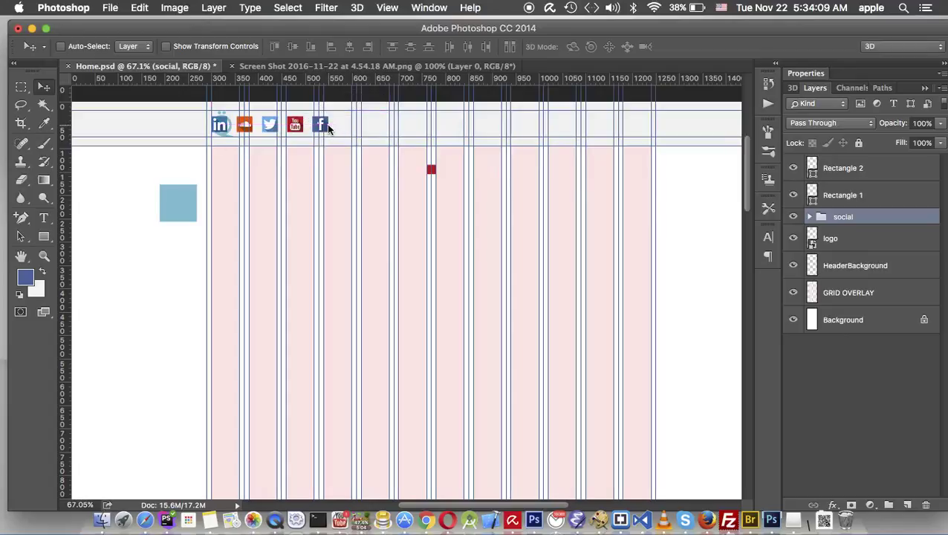
click(838, 245)
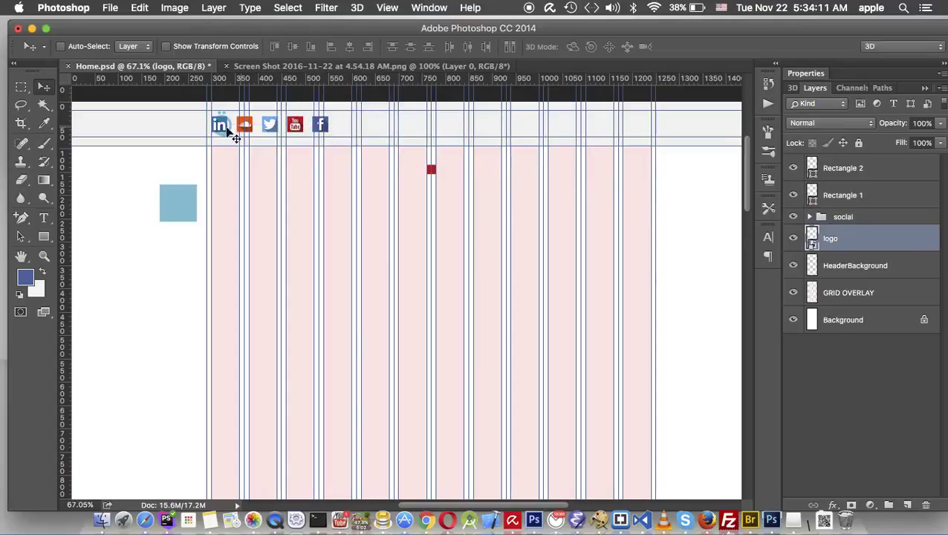
drag(221, 128, 529, 131)
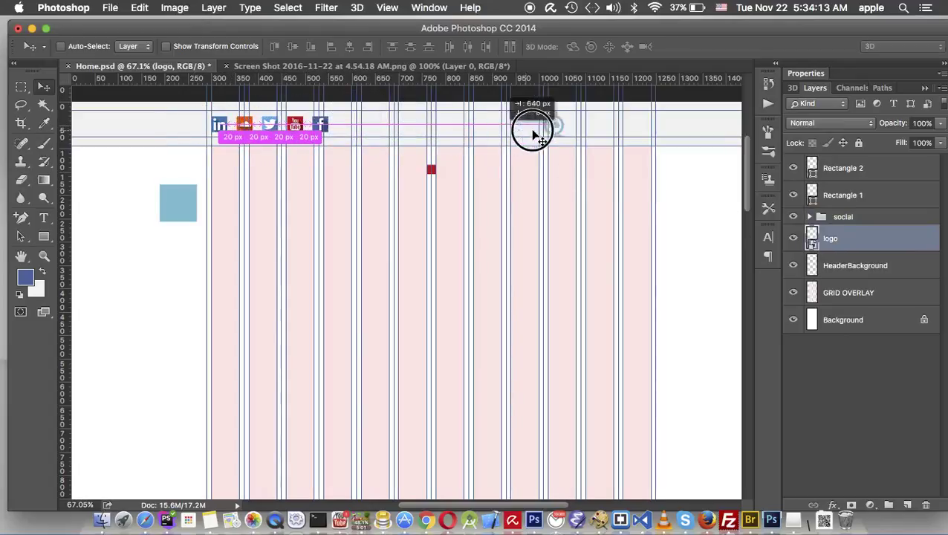
drag(529, 131, 613, 135)
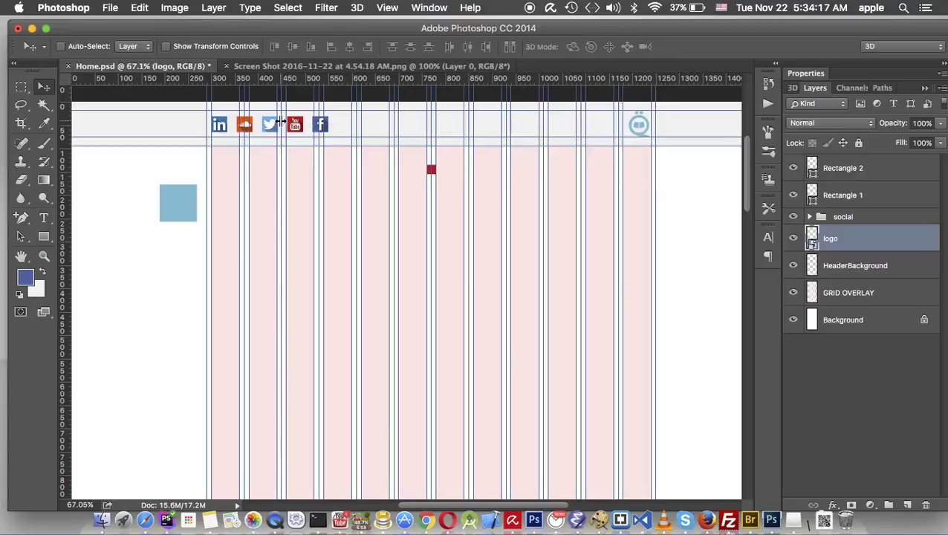
- Zoom in to check the social icon spacing and select the YouTube icon
click(303, 125)
click(303, 125)
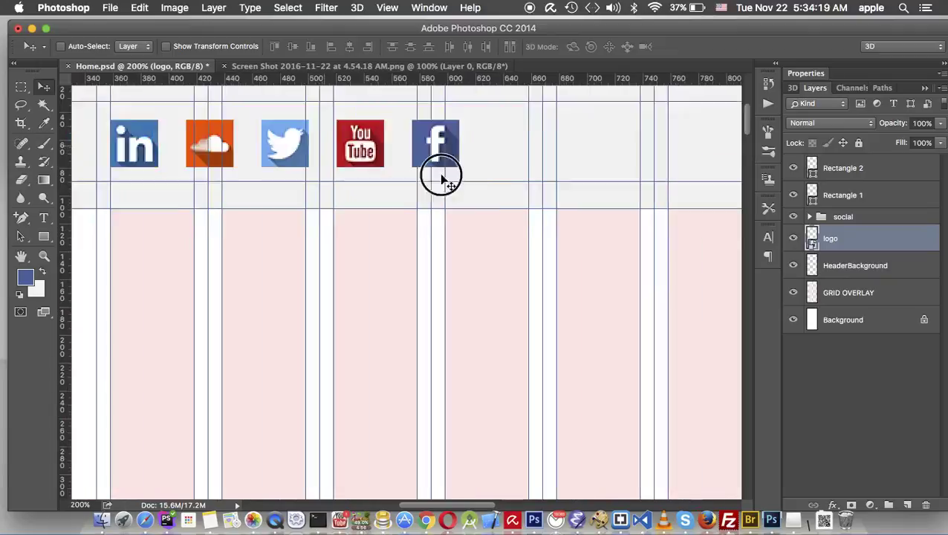
drag(510, 214, 423, 211)
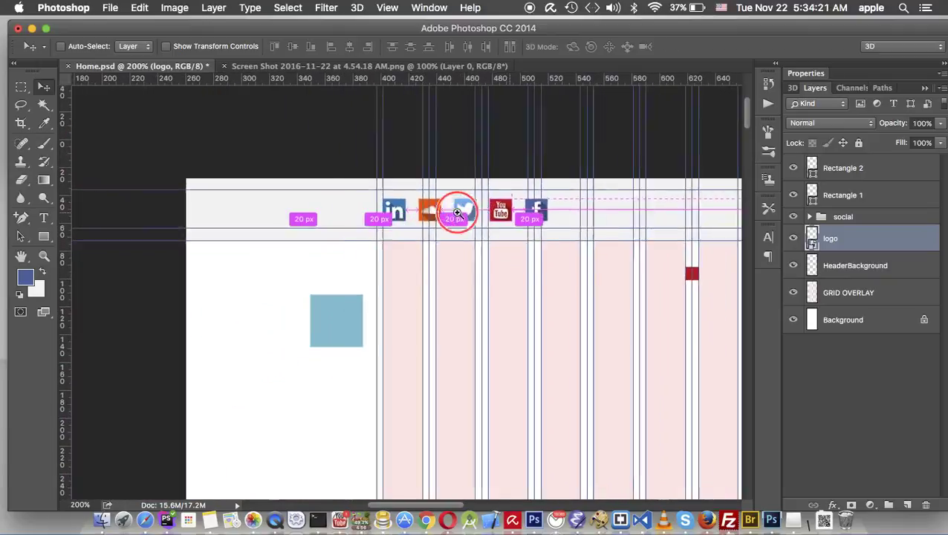
drag(582, 237, 477, 222)
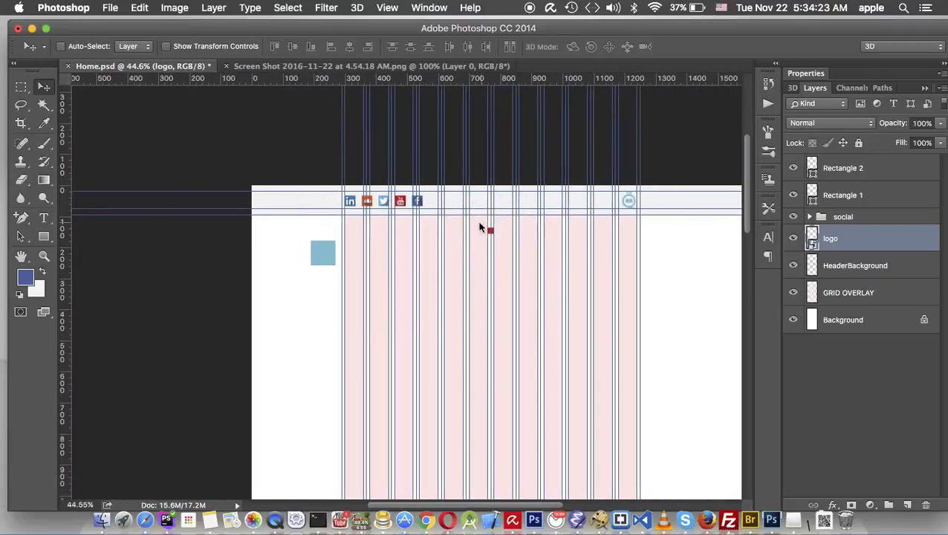
click(408, 204)
click(408, 205)
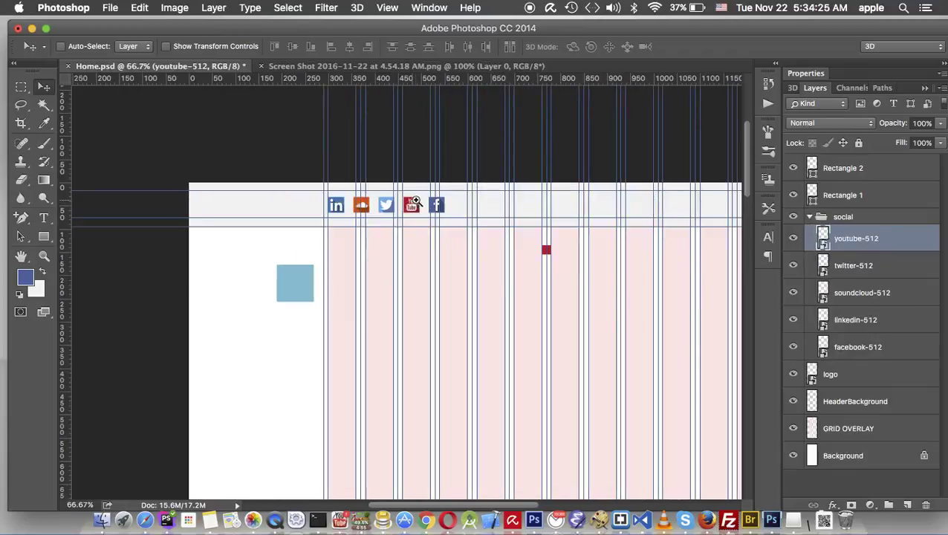
- Inspect the social group with a cancelled transform, then select the facebook-512 layer
click(452, 222)
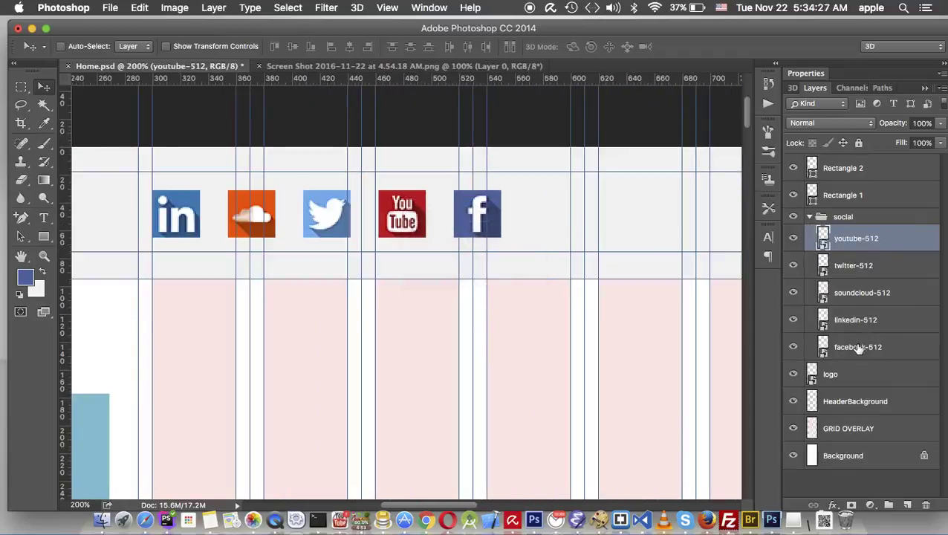
click(835, 217)
click(808, 217)
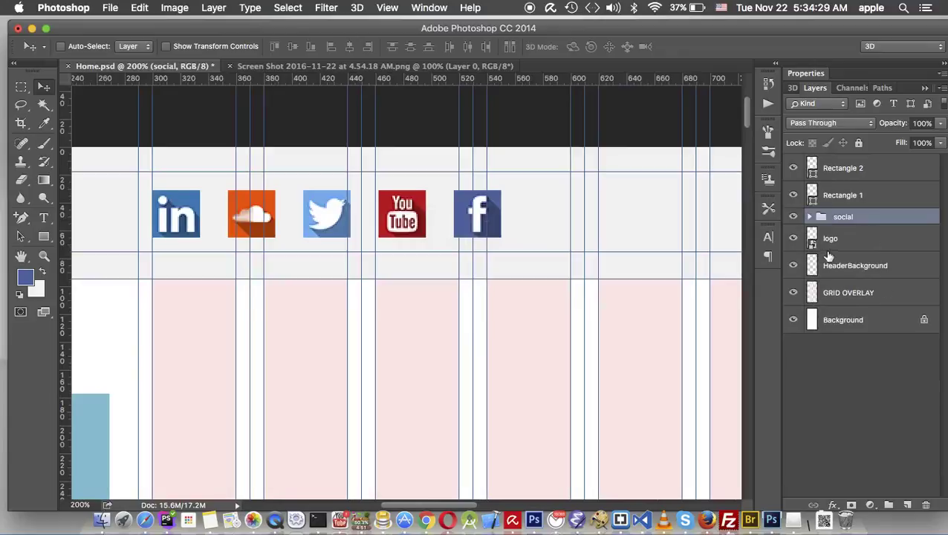
key(super+t)
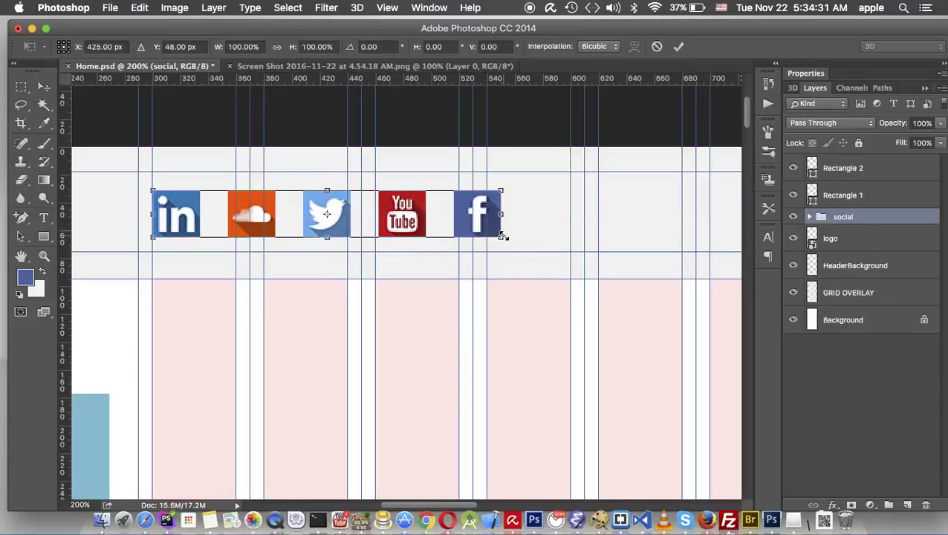
key(Return)
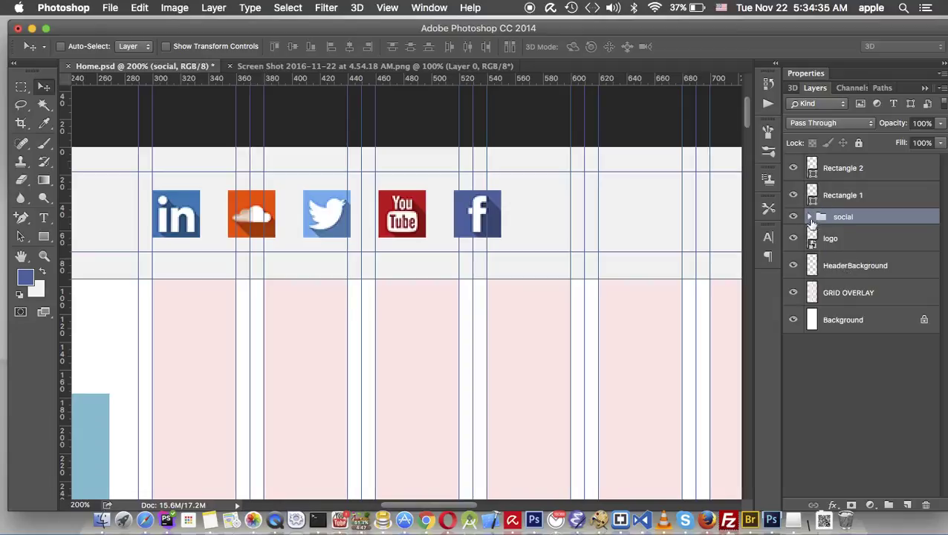
click(809, 216)
click(856, 348)
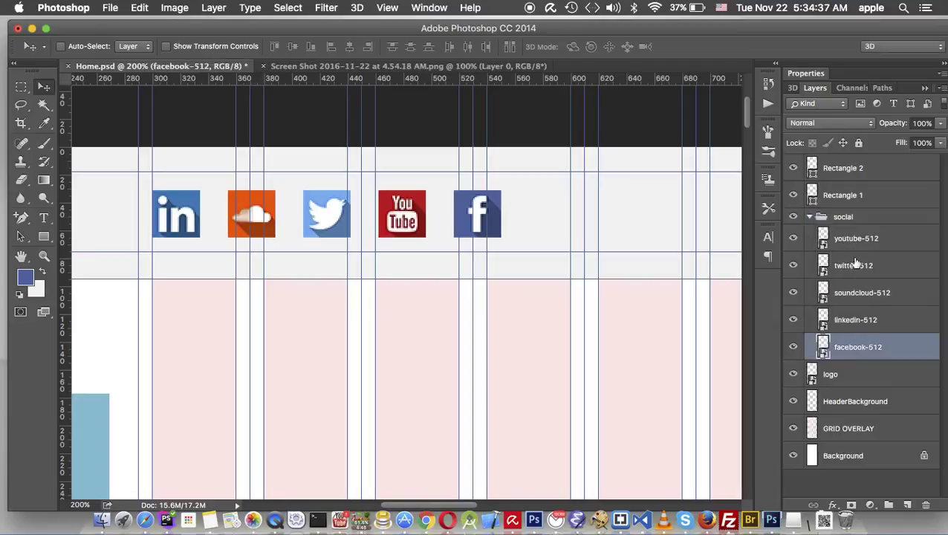
- Stack the Twitter icon above Facebook and move facebook-512 above twitter-512 in Layers
drag(493, 220, 489, 256)
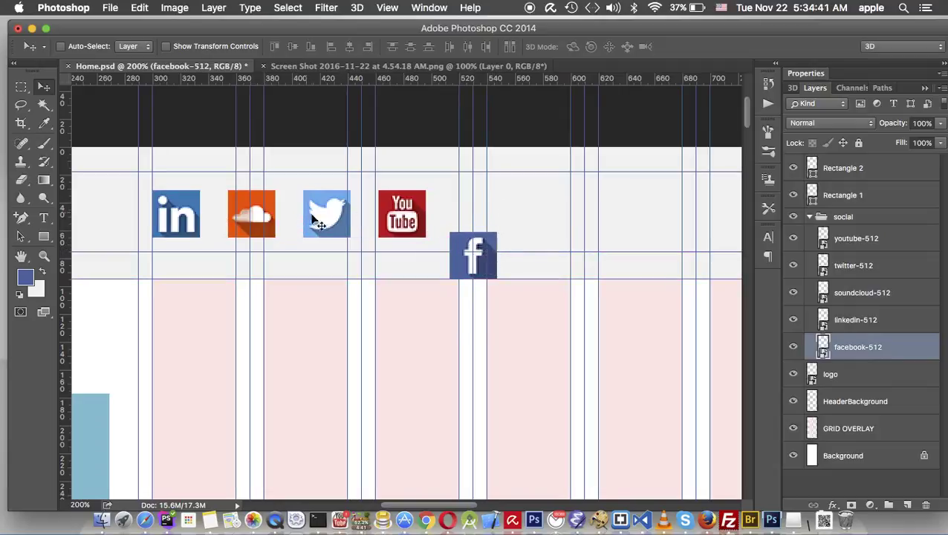
drag(307, 215, 468, 215)
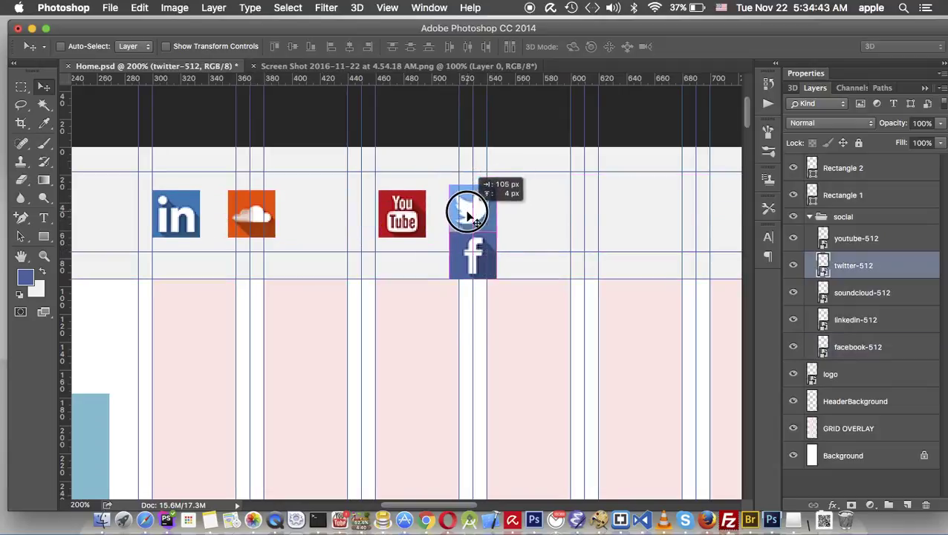
drag(468, 215, 469, 215)
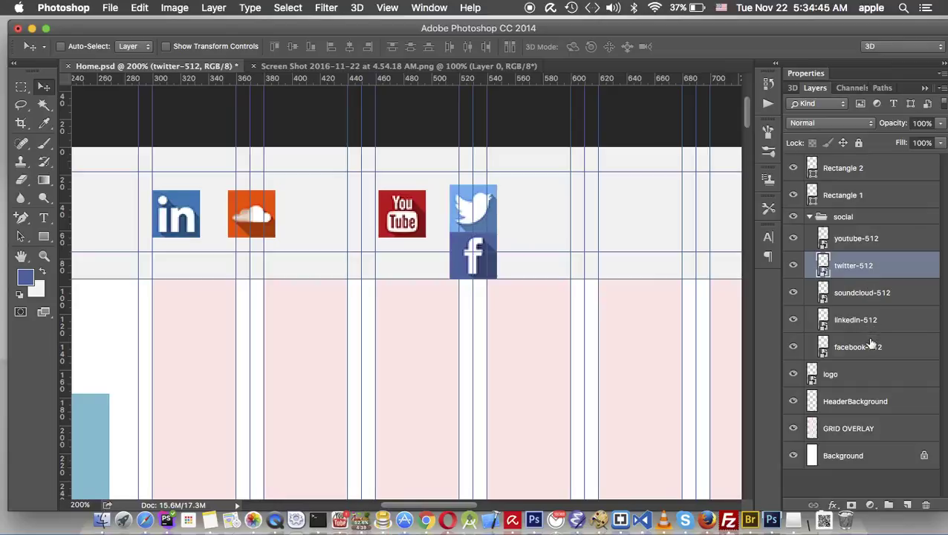
drag(870, 346, 874, 274)
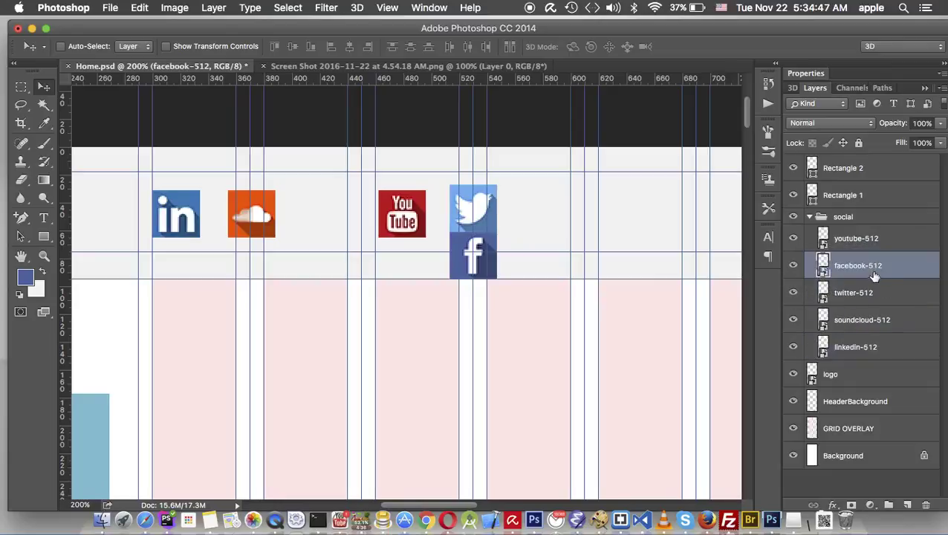
shift+click(876, 292)
key(super+t)
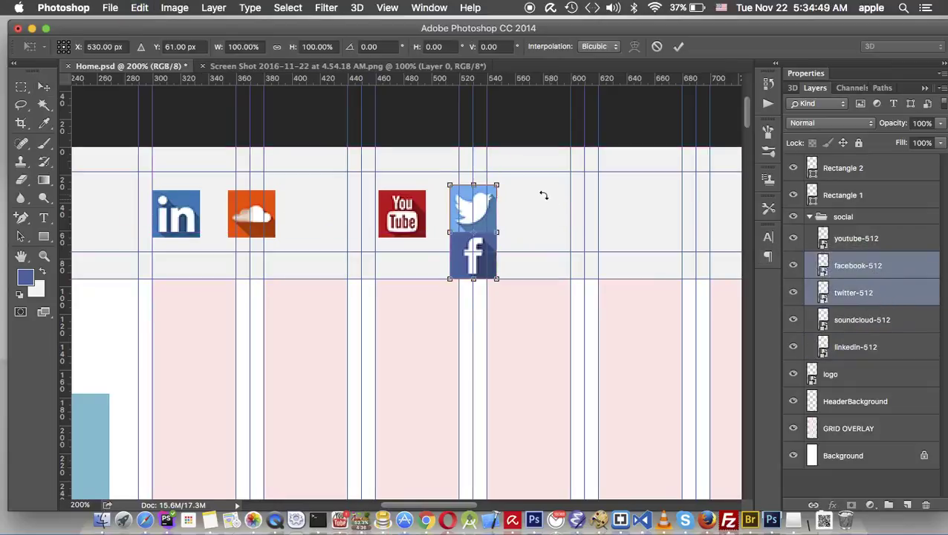
- Scale the Twitter-Facebook pair up to the header's top edge and trim it to the grid
drag(498, 184, 510, 143)
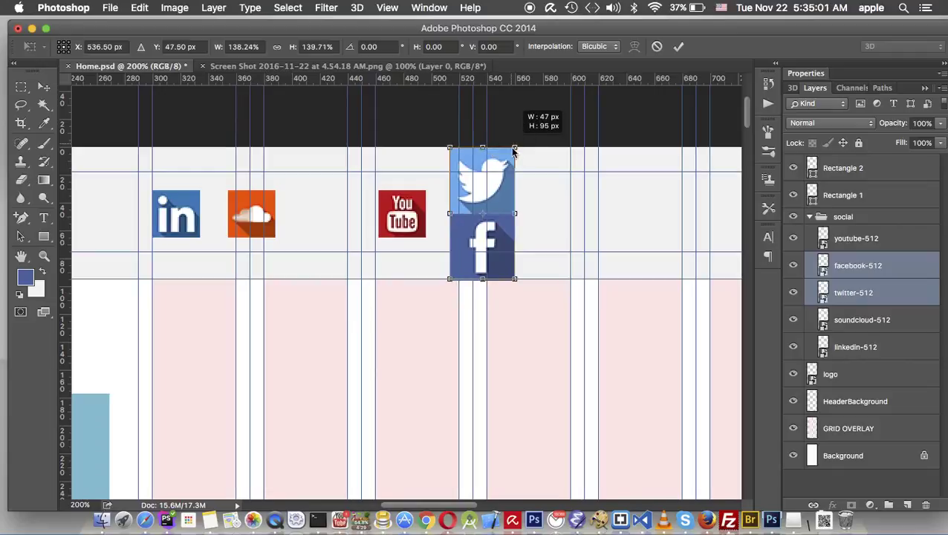
drag(510, 143, 511, 143)
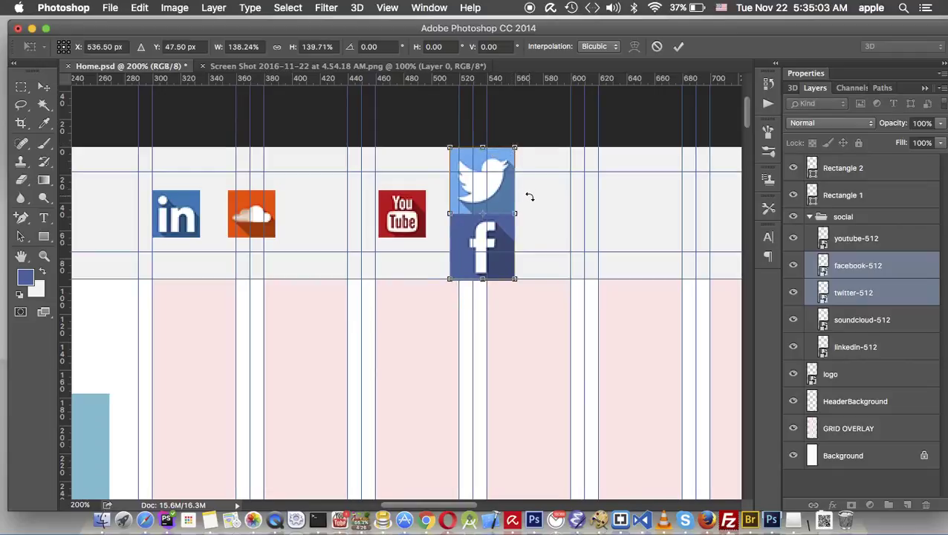
key(Return)
click(536, 211)
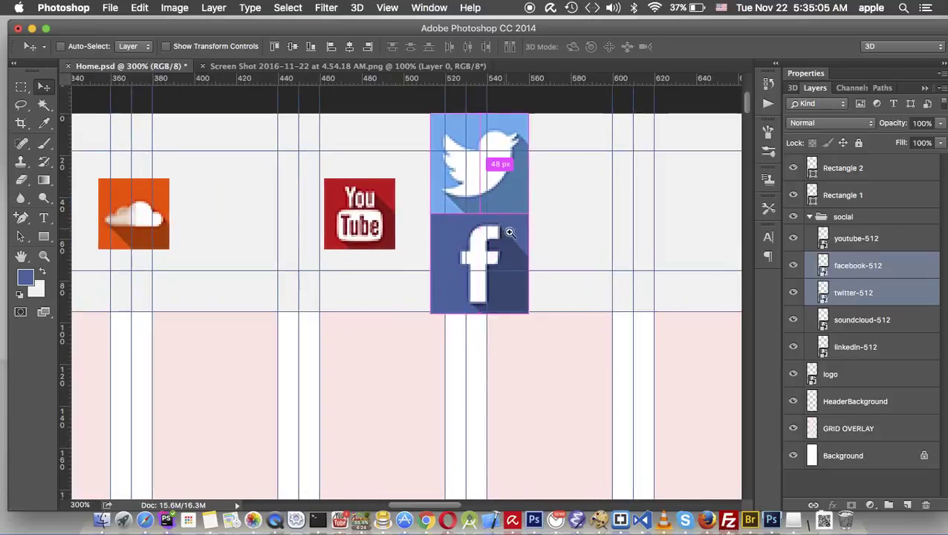
key(ctrl+shift+t)
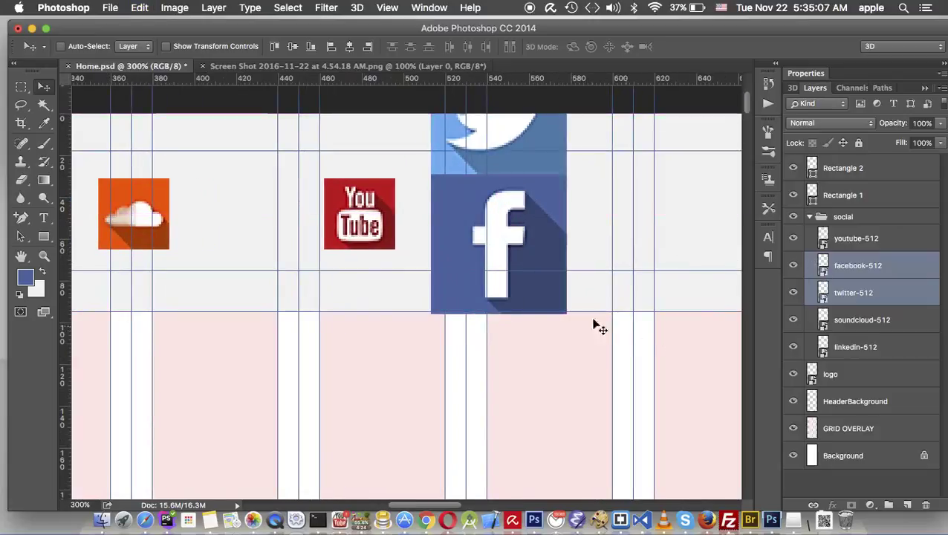
key(ctrl+z)
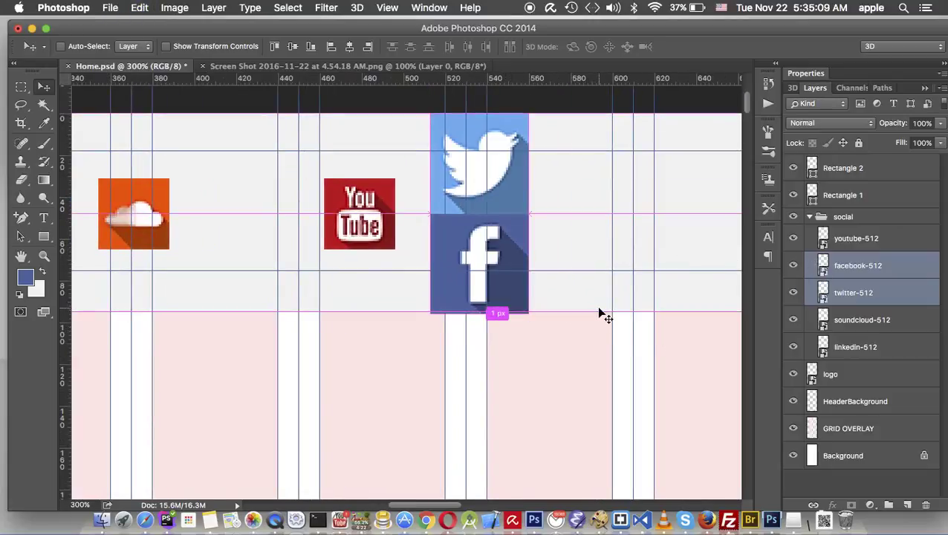
key(ctrl+t)
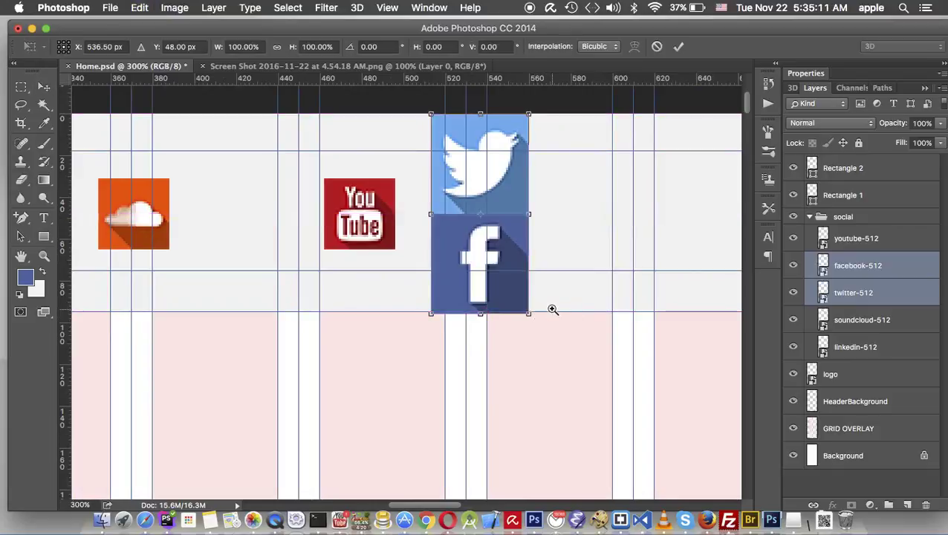
click(551, 309)
click(496, 321)
click(496, 320)
click(496, 321)
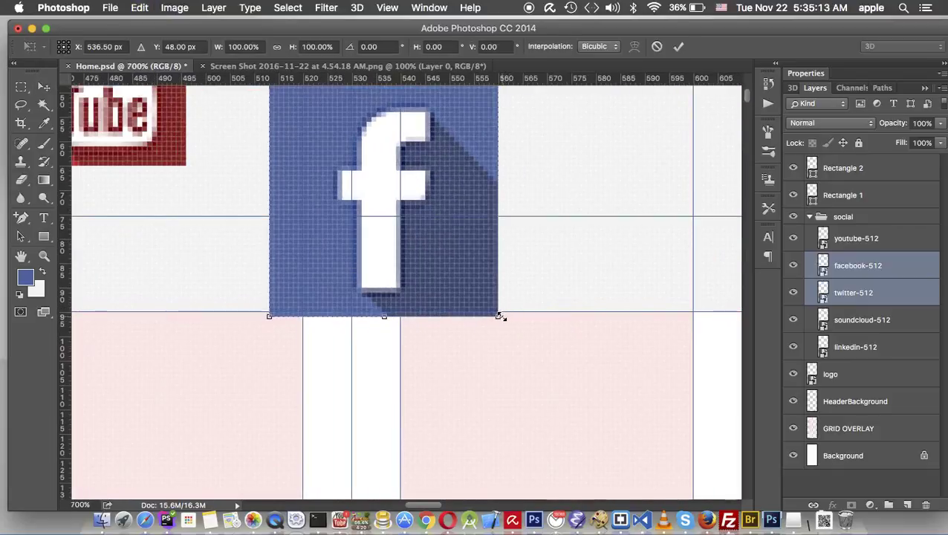
drag(498, 315, 496, 313)
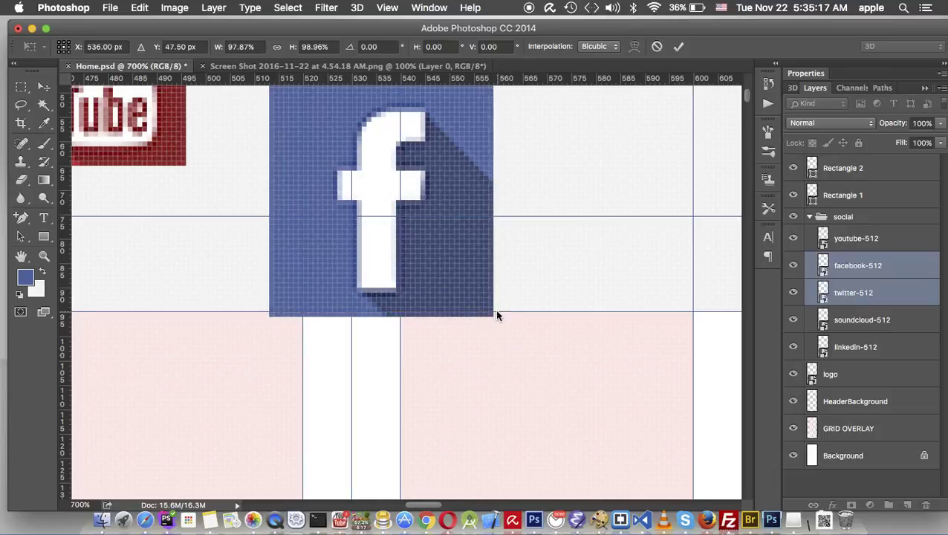
key(Return)
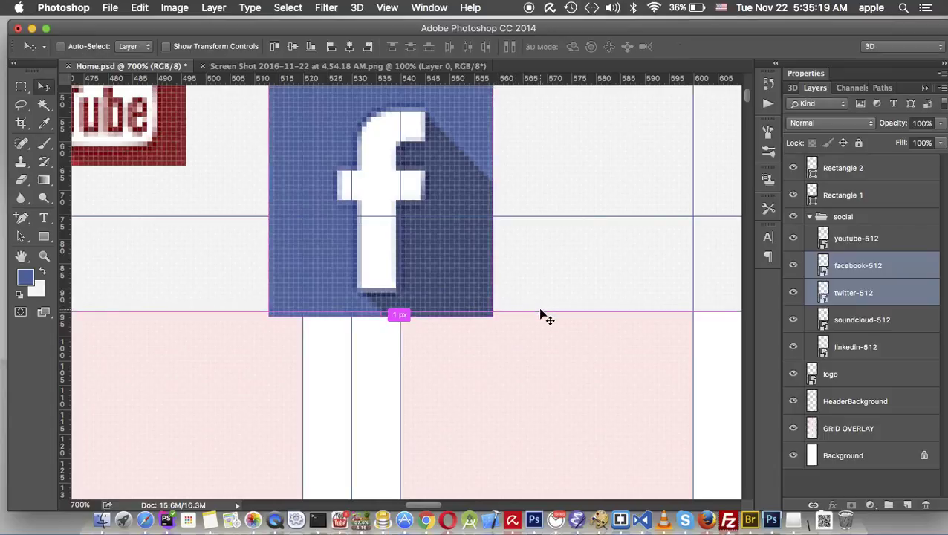
- Fine-tune the pair to about 45×95 px with its bottom on the grid line
key(ctrl+t)
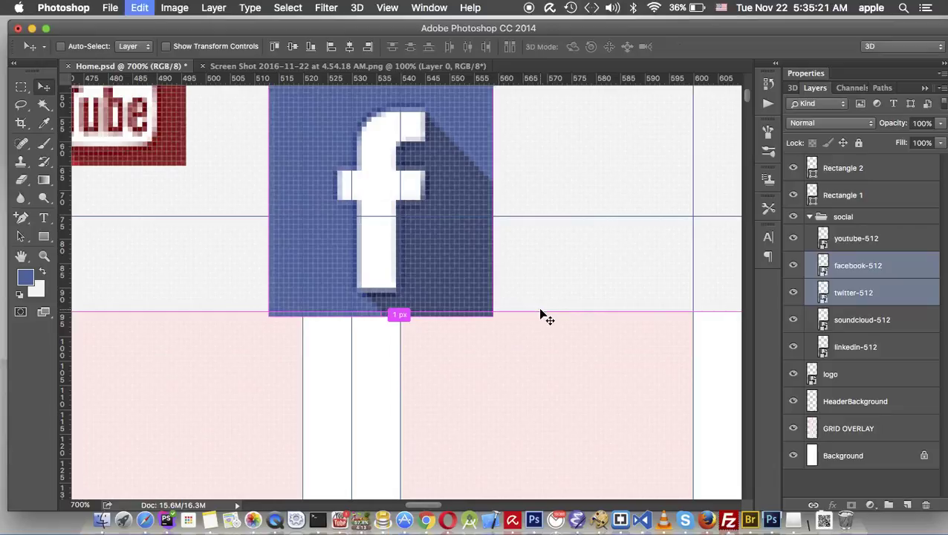
drag(491, 316, 486, 306)
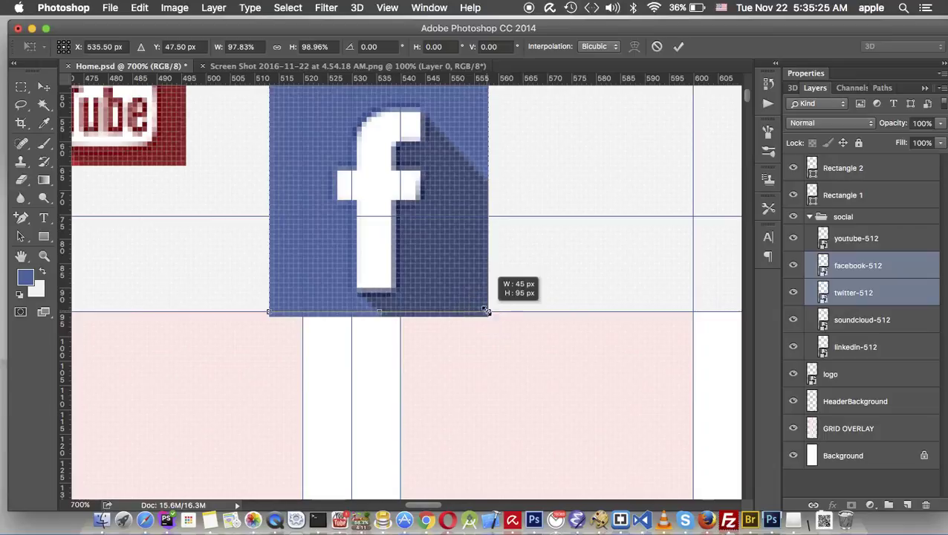
drag(486, 307, 490, 310)
scroll(491, 311, up, 3)
scroll(486, 312, up, 2)
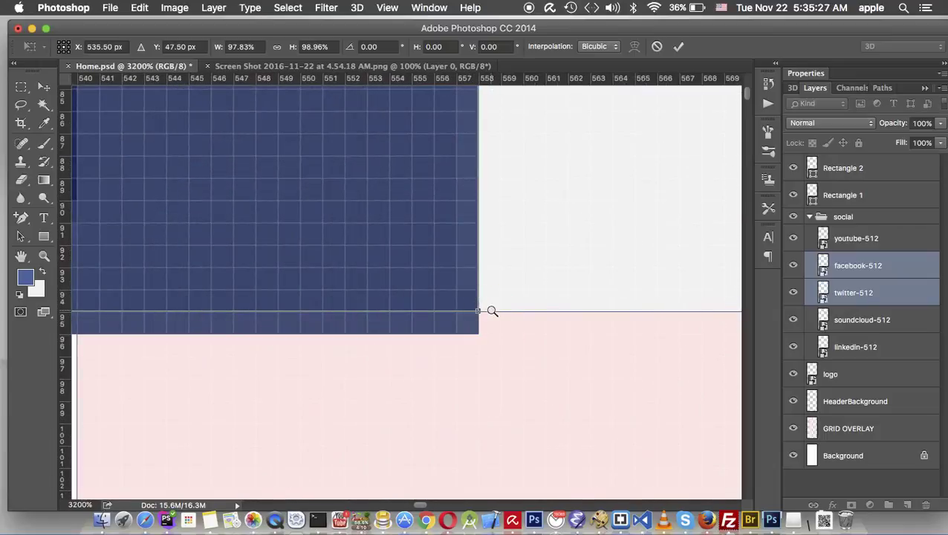
drag(480, 310, 480, 297)
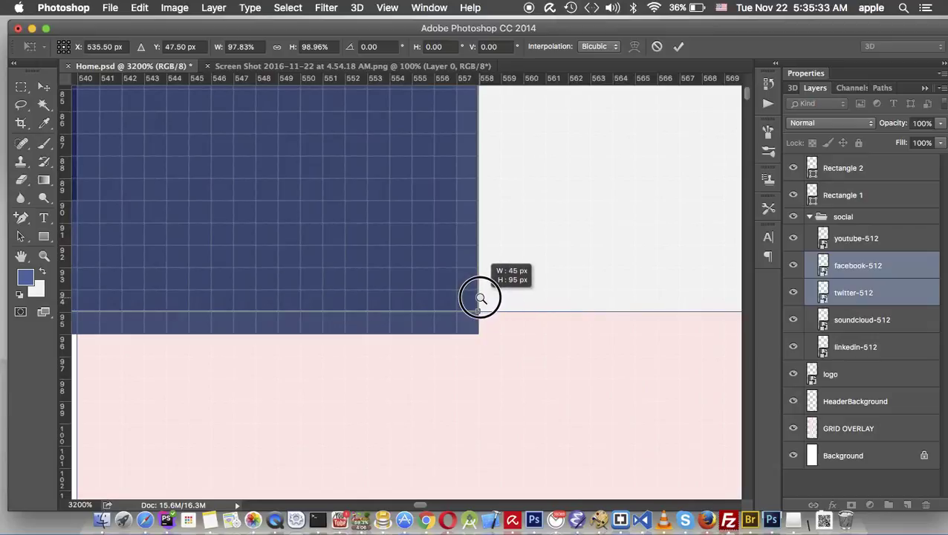
drag(479, 297, 475, 301)
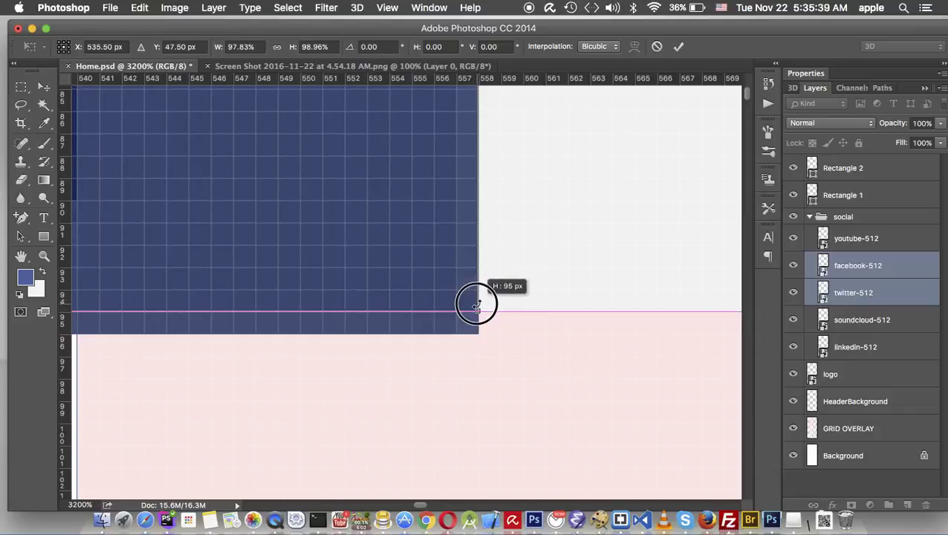
mouse_move(475, 300)
mouse_down()
mouse_move(466, 275)
mouse_move(366, 274)
mouse_move(407, 274)
mouse_move(374, 274)
mouse_up()
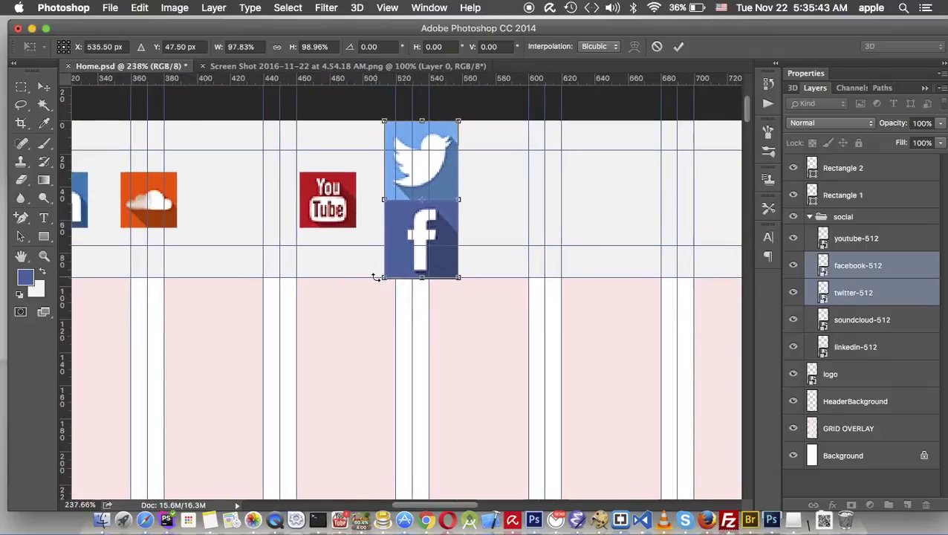
key(Return)
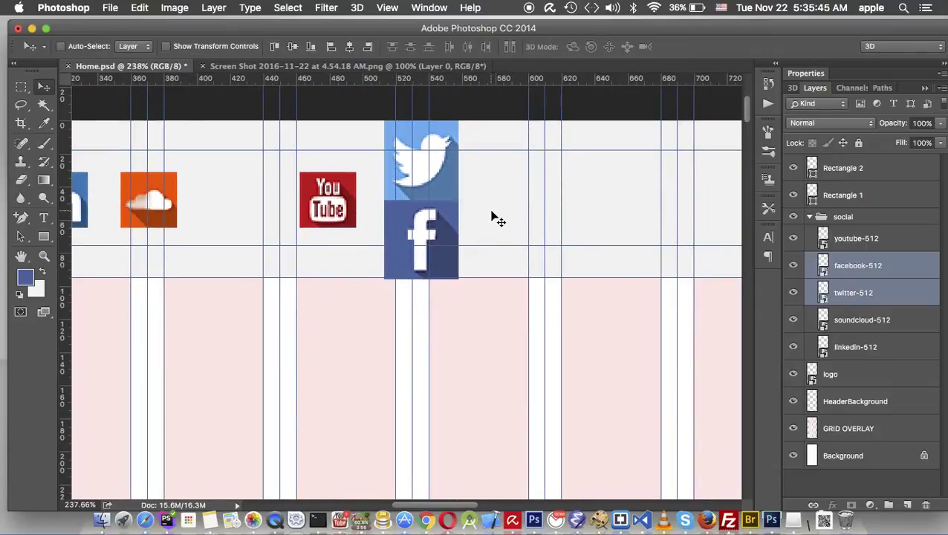
drag(559, 250, 668, 260)
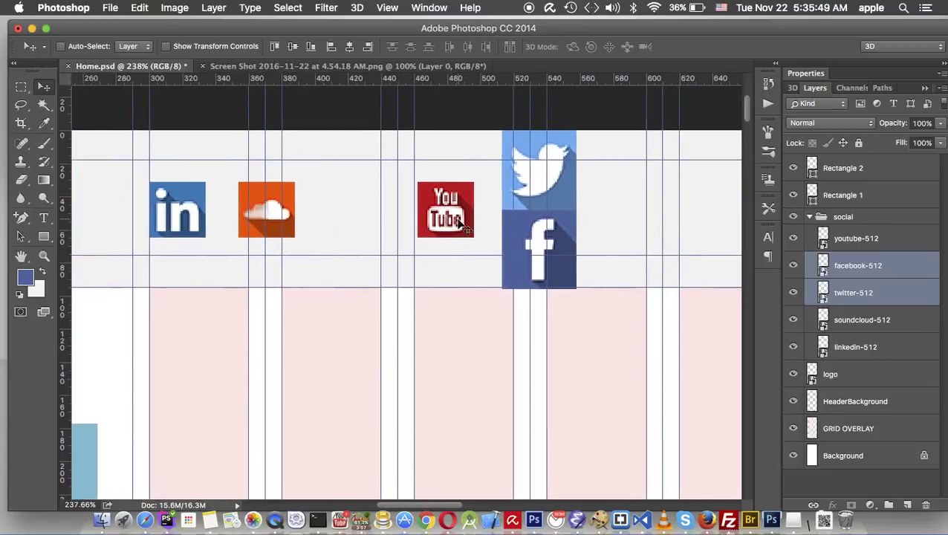
- Move the YouTube icon down so it sits flush beside the Facebook icon
click(895, 239)
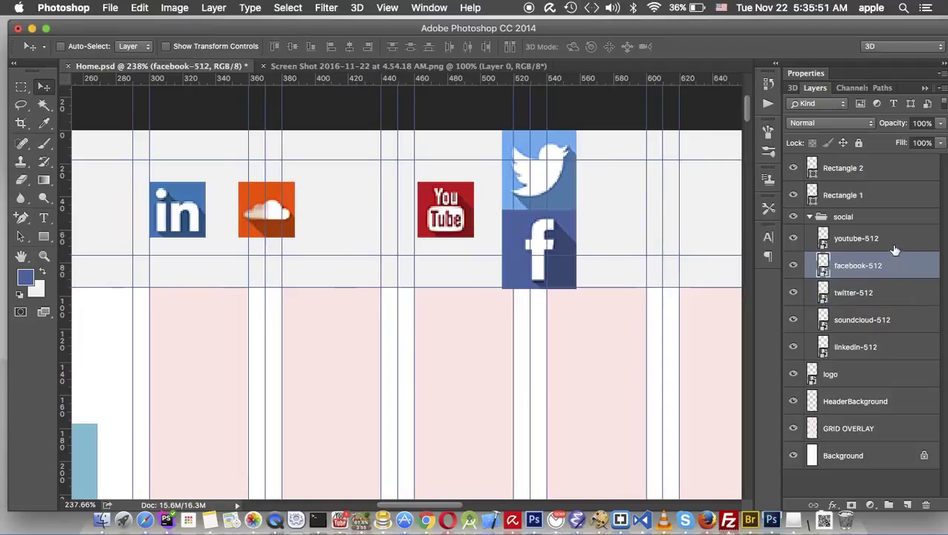
mouse_move(440, 220)
mouse_down()
mouse_move(468, 249)
mouse_move(423, 278)
mouse_up()
key(ctrl+t)
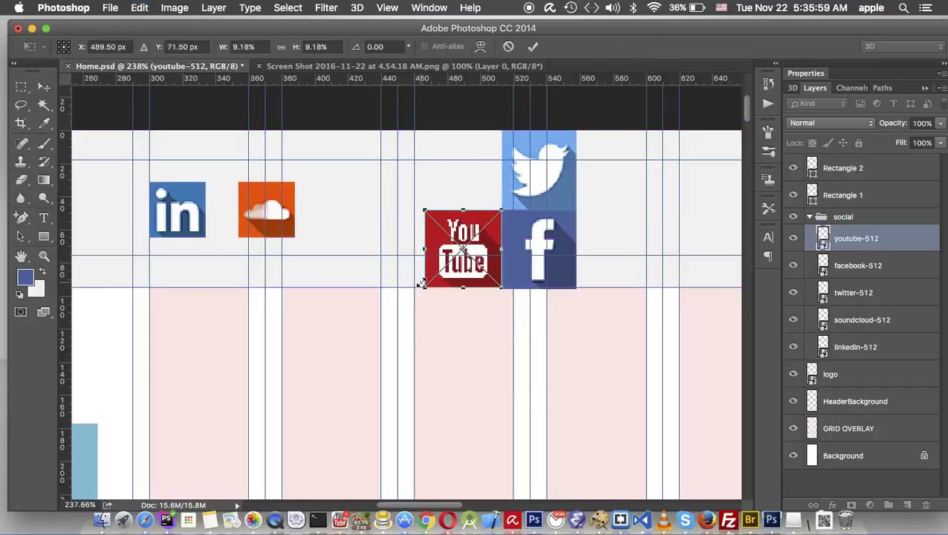
key(Return)
super+space+click(571, 269)
super+space+click(352, 271)
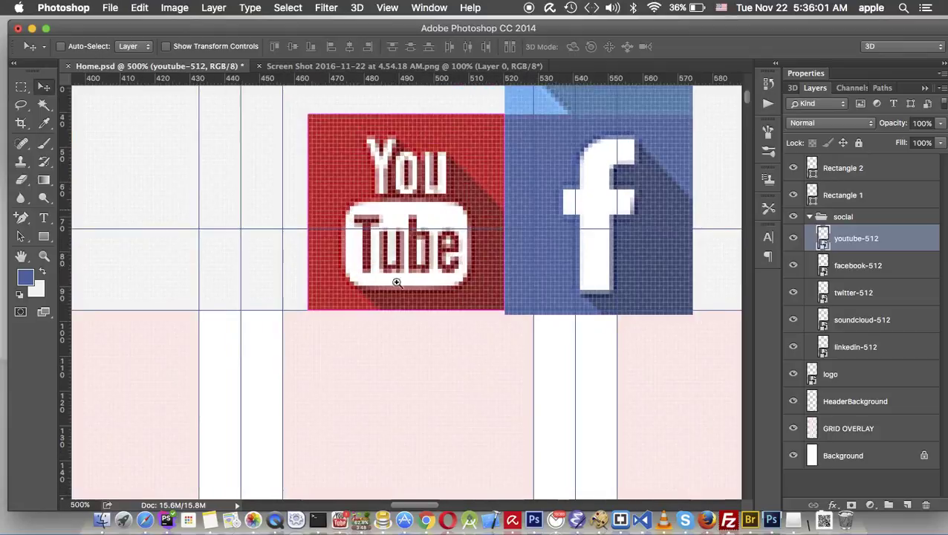
scroll(431, 312, right, 5)
- Shrink the Facebook icon slightly from its corner
super+click(481, 328)
key(super+t)
drag(517, 358, 516, 353)
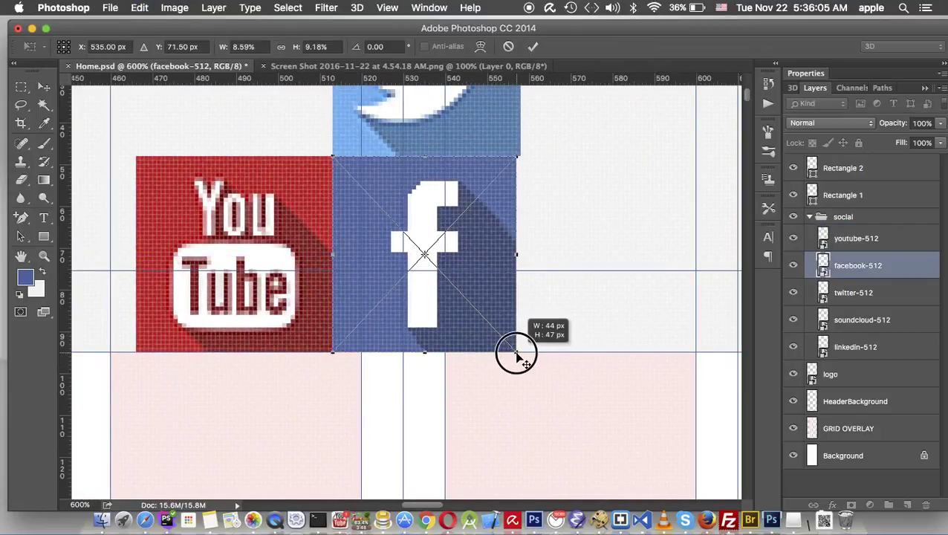
key(Return)
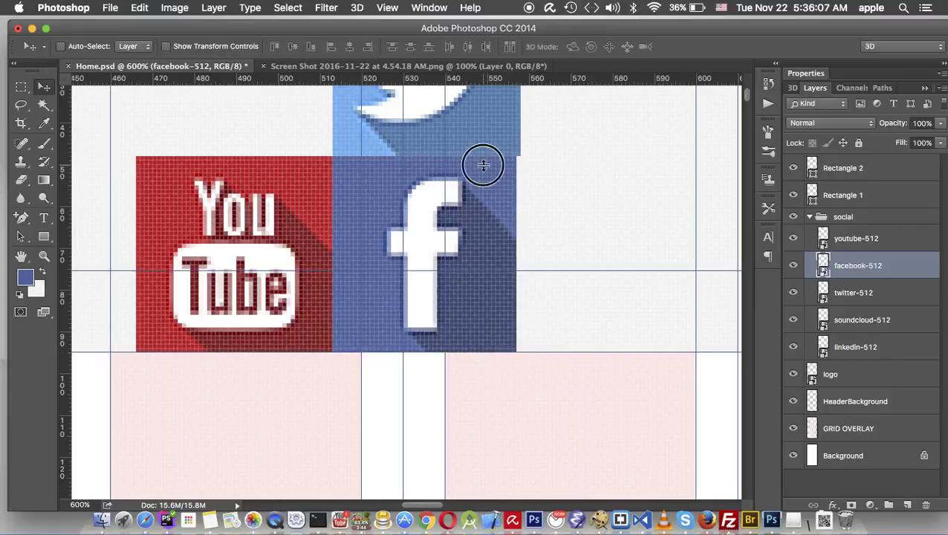
scroll(470, 241, up, 3)
- Resize the Twitter icon to sit flush on Facebook, then move LinkedIn beside Twitter
super+click(470, 237)
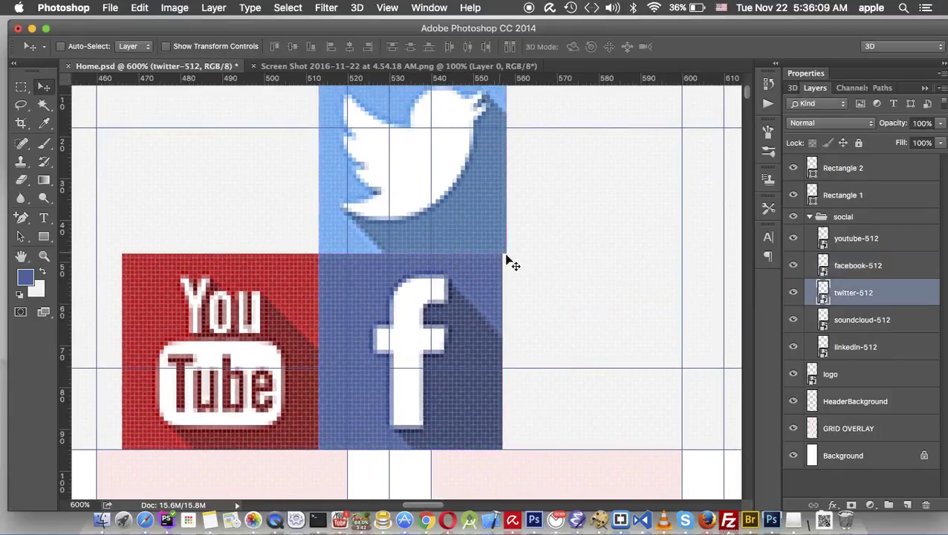
key(super+t)
drag(507, 255, 504, 252)
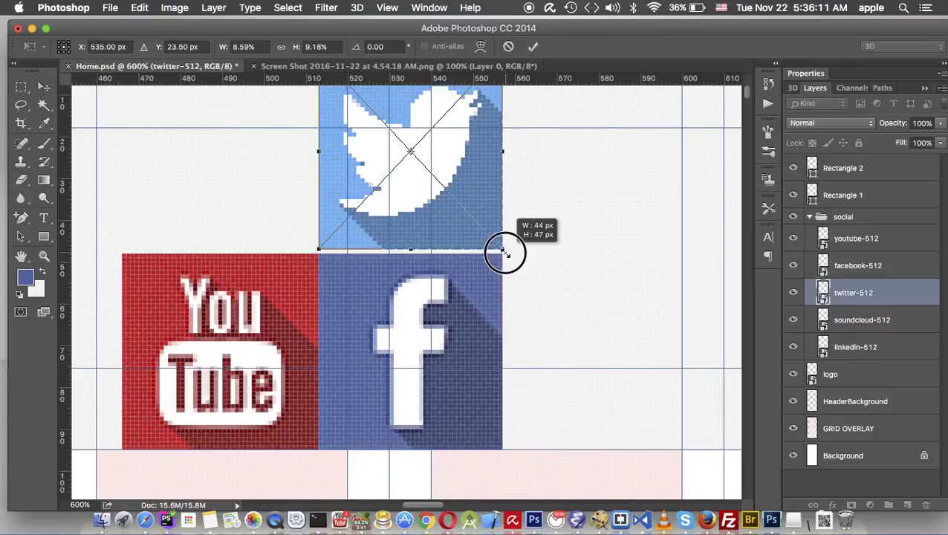
scroll(498, 275, up, 3)
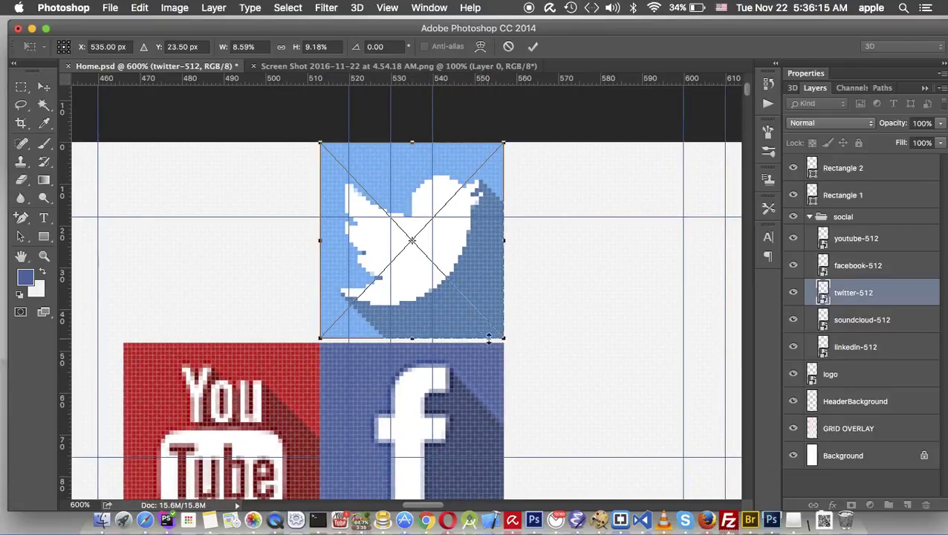
drag(408, 338, 408, 343)
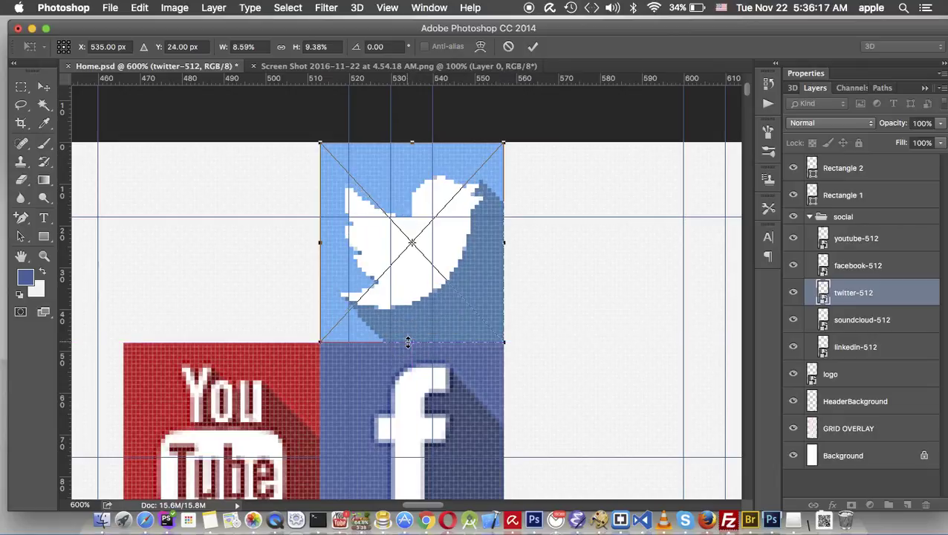
key(Return)
scroll(482, 321, down, 5)
scroll(435, 275, down, 3)
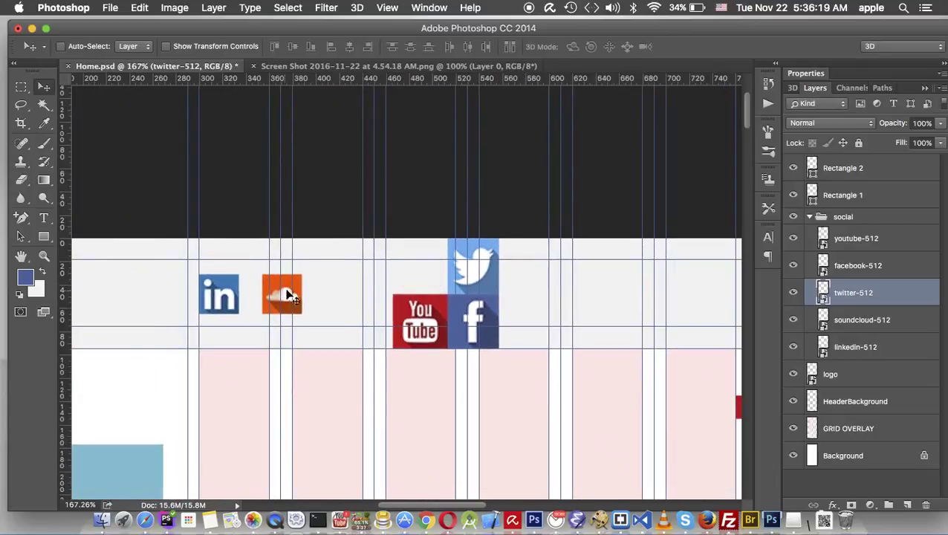
drag(232, 293, 432, 262)
- Place the LinkedIn icon above YouTube and scale it to complete the 2×2 icon grid
drag(427, 297, 393, 291)
key(ctrl+t)
key(ctrl+plus)
key(ctrl+plus)
key(ctrl+plus)
key(ctrl+plus)
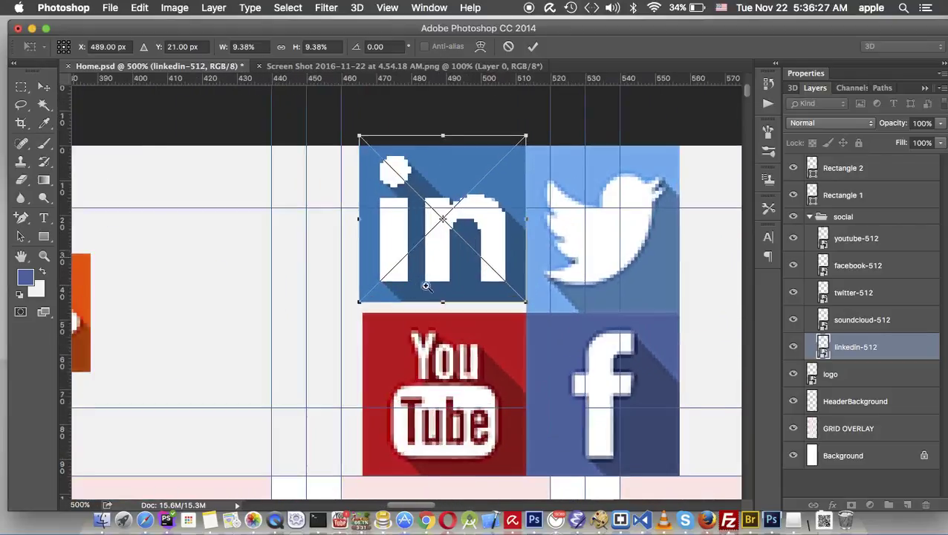
key(ctrl+plus)
mouse_move(484, 263)
mouse_down()
mouse_move(486, 276)
mouse_move(507, 281)
mouse_up()
click(551, 315)
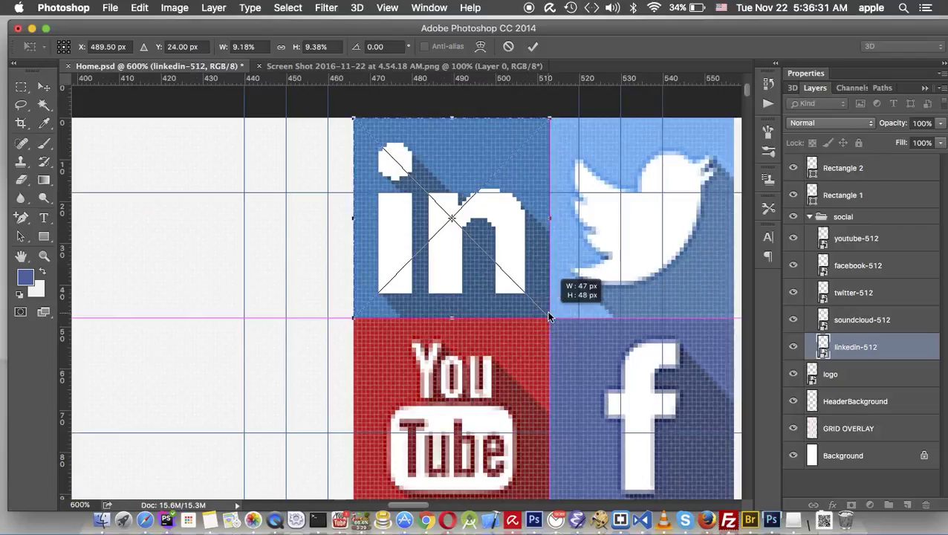
key(Return)
scroll(535, 278, down, 3)
scroll(535, 278, down, 5)
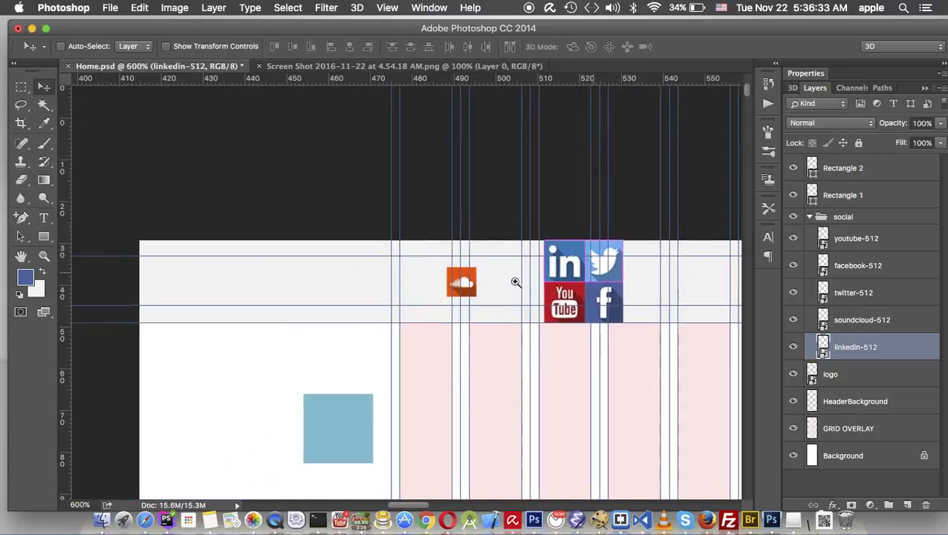
scroll(514, 281, right, 4)
scroll(470, 248, right, 1)
scroll(444, 275, up, 1)
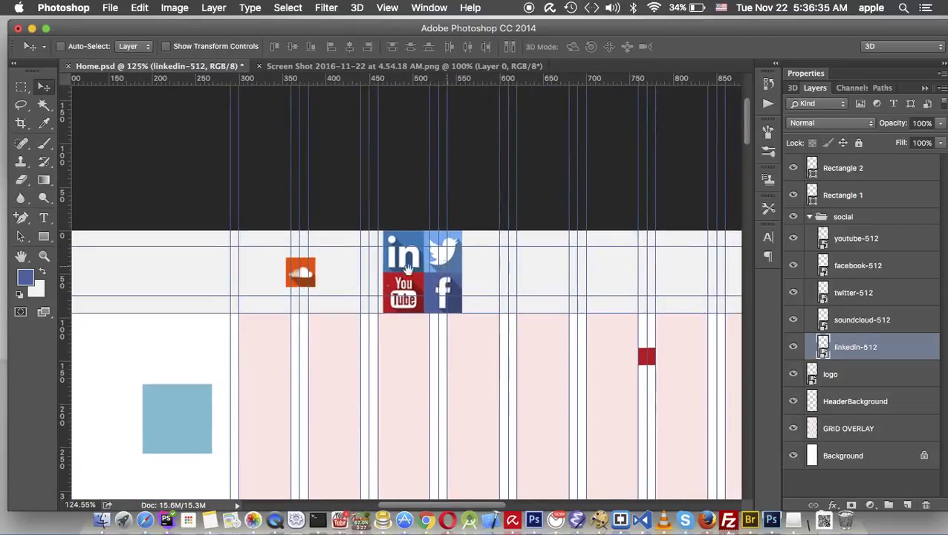
- Delete the SoundCloud icon
super+click(313, 269)
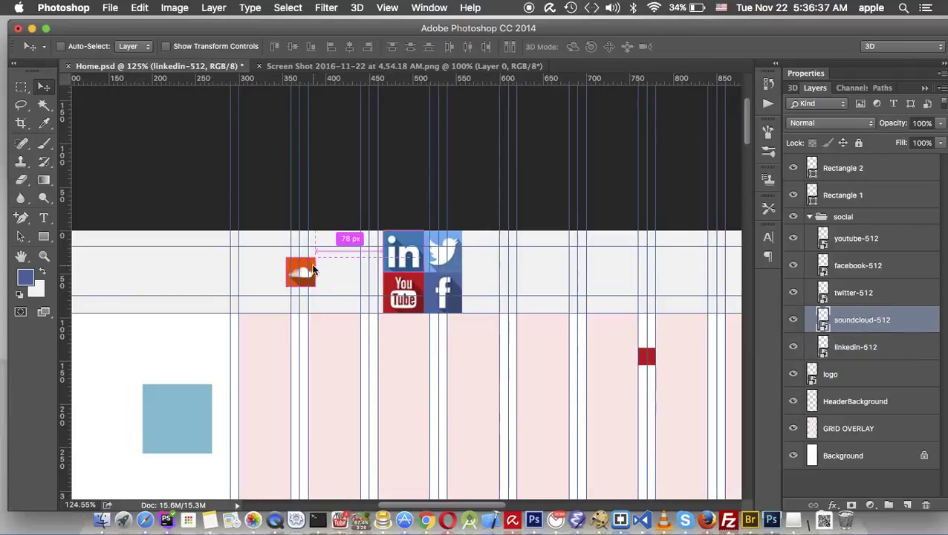
drag(314, 268, 348, 266)
key(Delete)
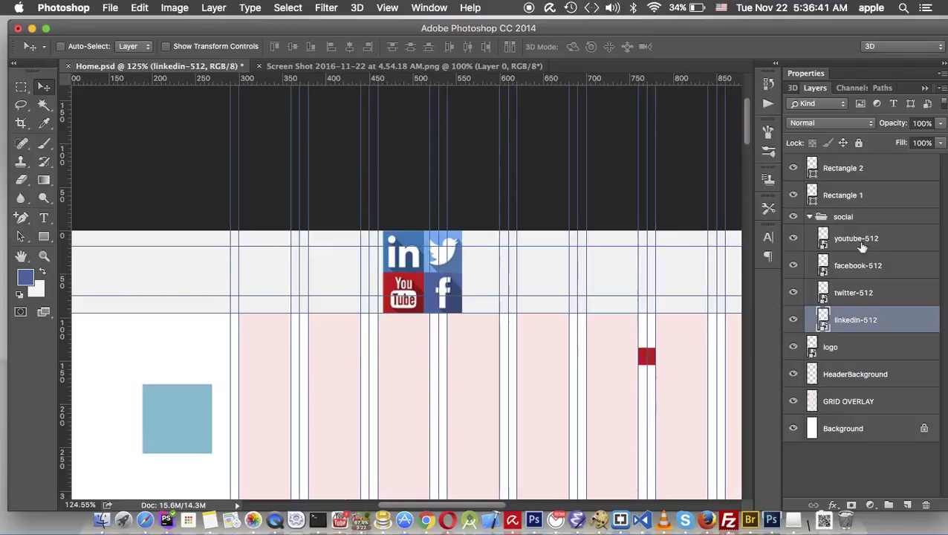
- Shift the four-icon social group left onto the first grid column and hide the guides
click(809, 216)
click(843, 218)
drag(454, 269, 333, 268)
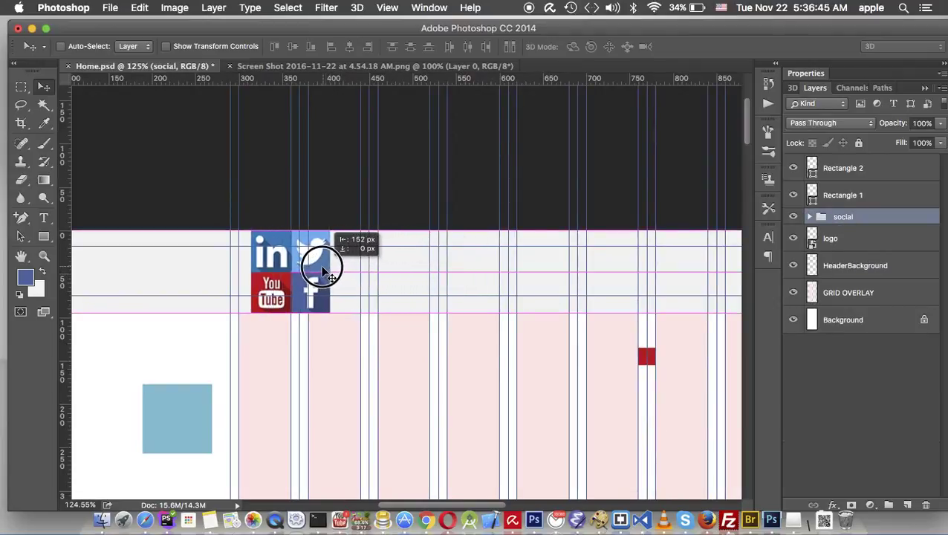
drag(332, 271, 311, 271)
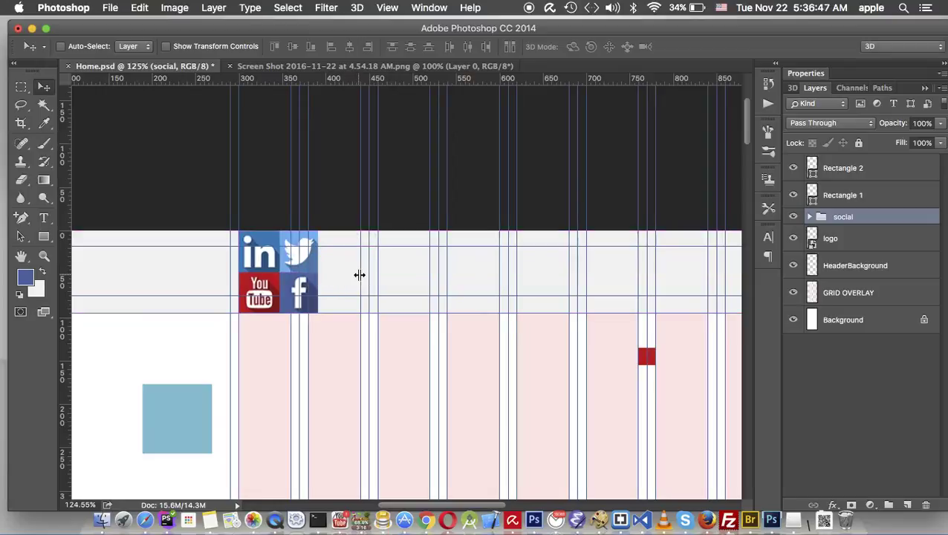
key(ctrl+semicolon)
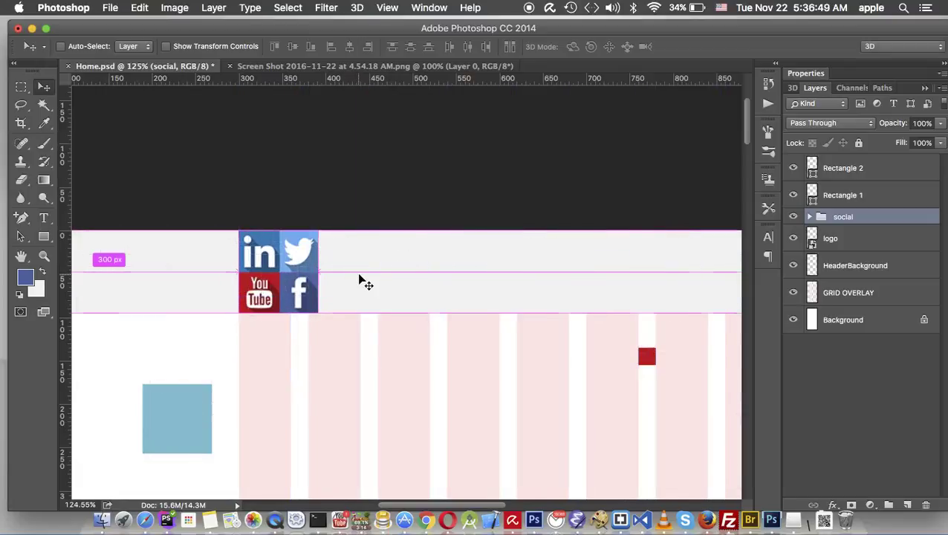
drag(445, 287, 396, 280)
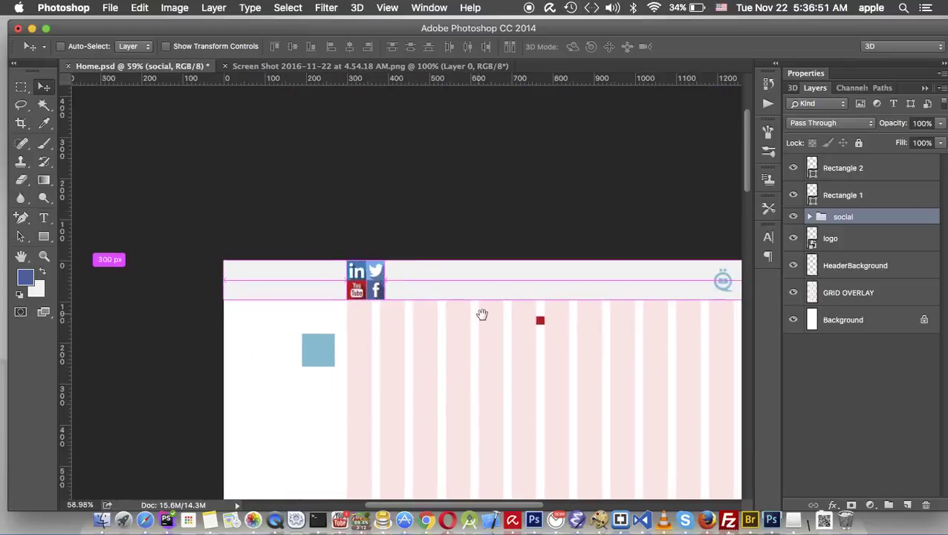
drag(483, 280, 423, 251)
drag(262, 258, 339, 276)
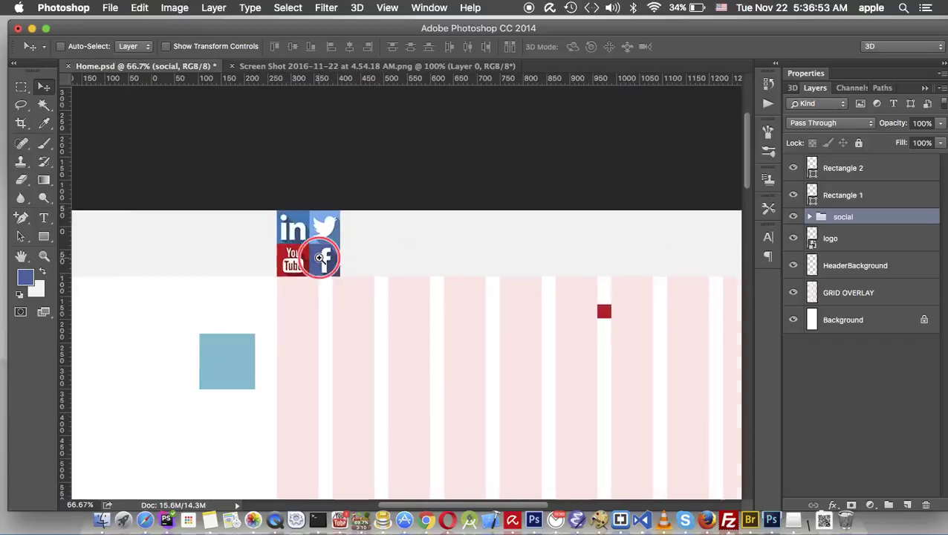
- View the document at 100% and rasterize the youtube-512 and facebook-512 layers
right_click(321, 230)
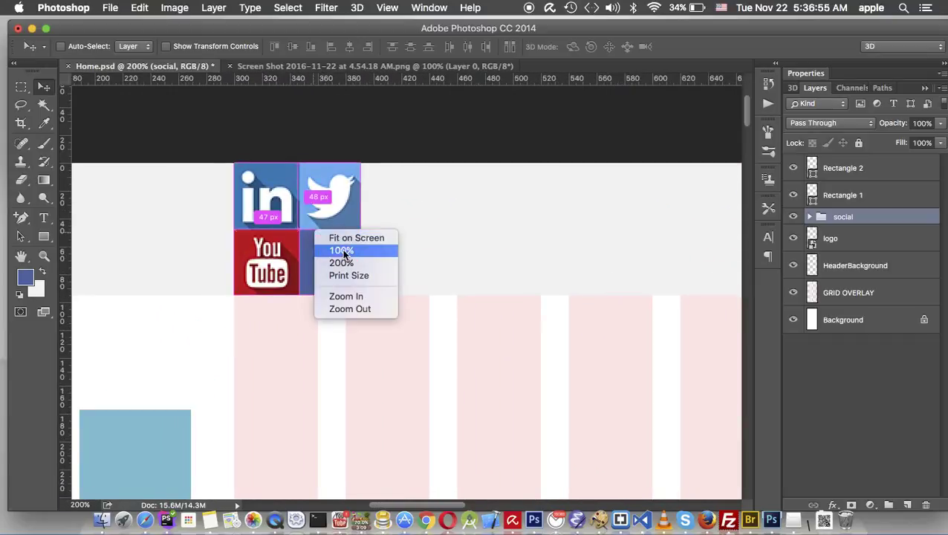
click(344, 252)
click(809, 216)
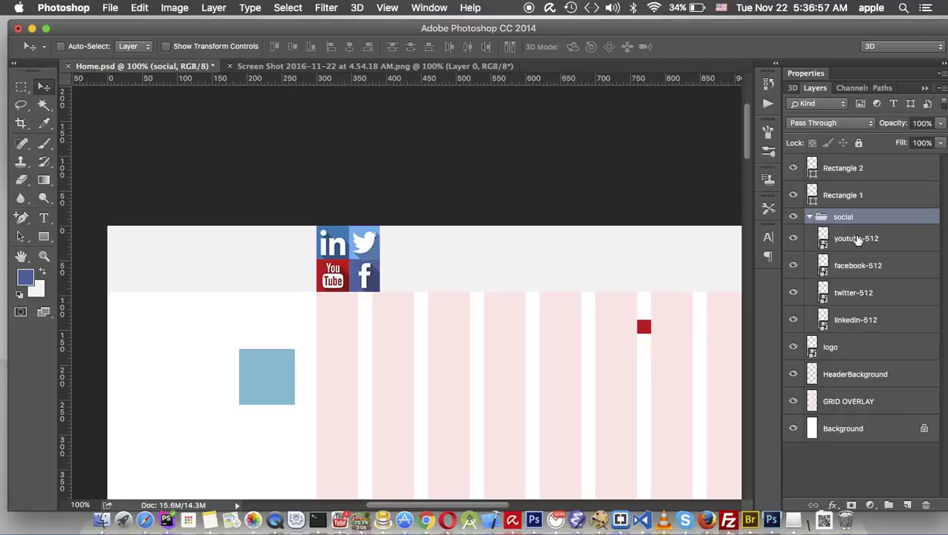
click(854, 238)
right_click(862, 241)
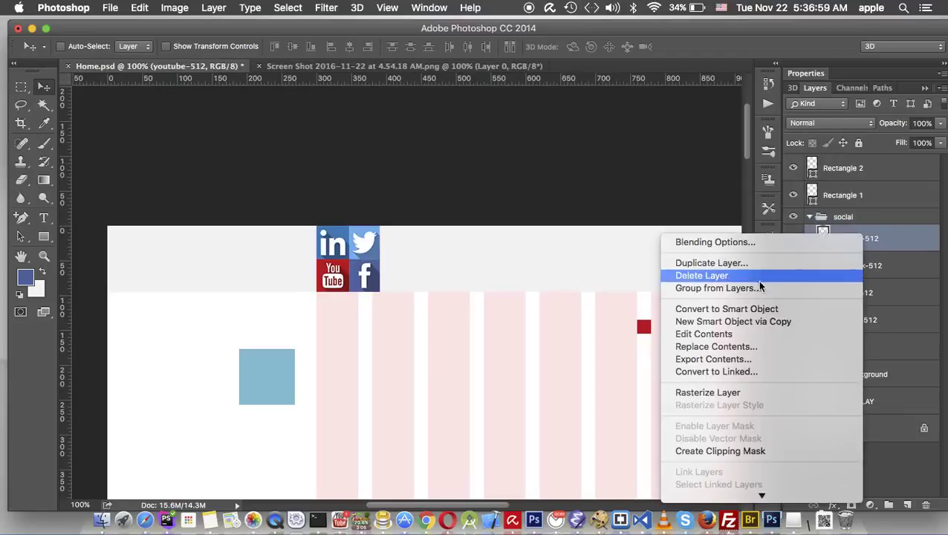
click(711, 392)
click(858, 265)
right_click(858, 265)
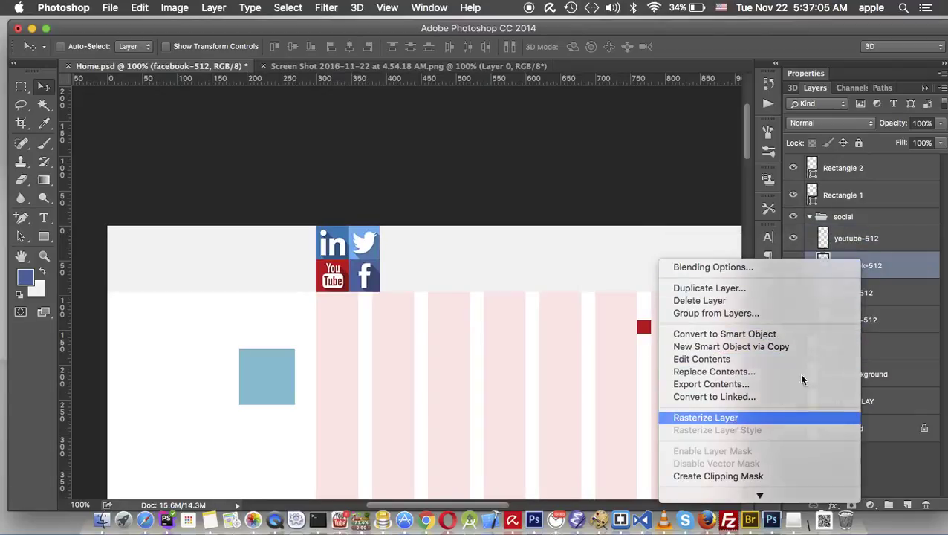
click(705, 418)
- Rasterize the twitter-512 and linkedin-512 layers
click(858, 294)
right_click(857, 294)
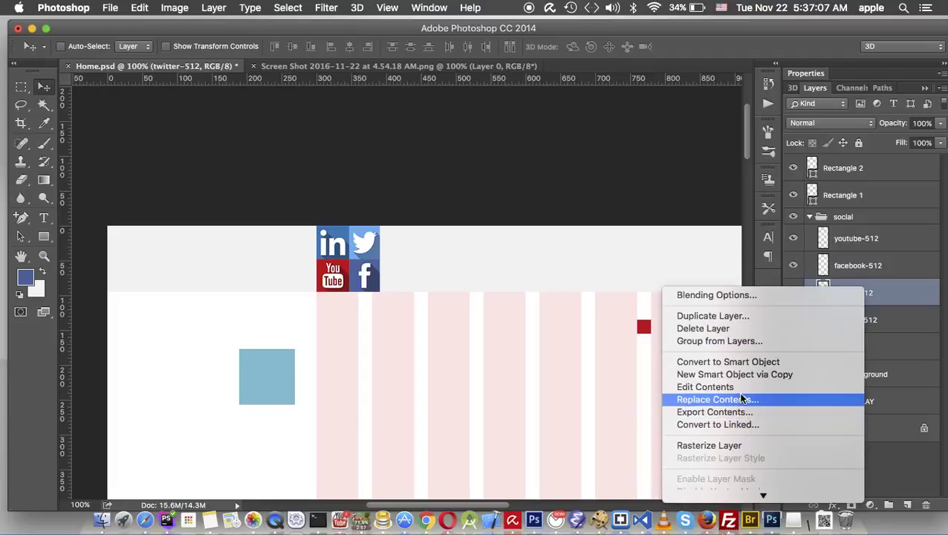
click(732, 445)
click(854, 320)
right_click(854, 320)
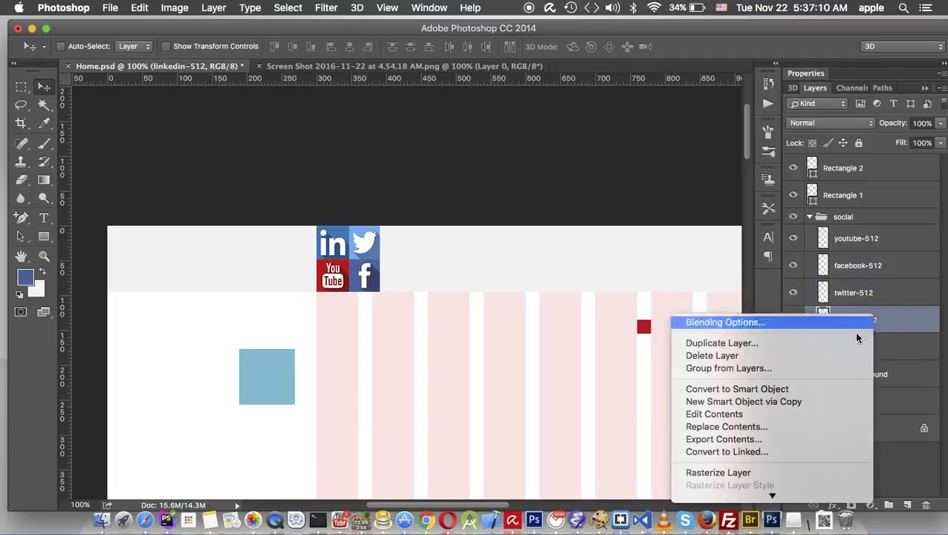
click(739, 471)
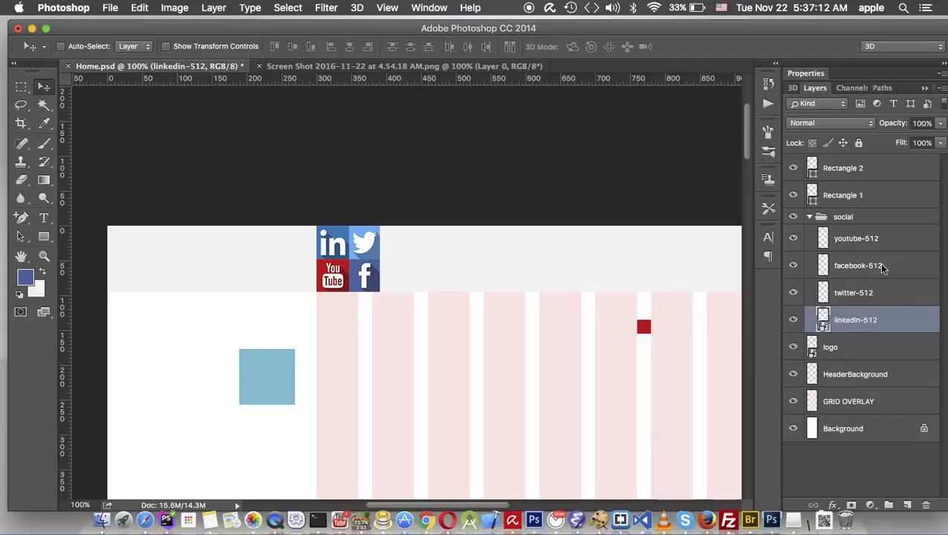
- Try a grey adjustment on LinkedIn, then duplicate linkedin-512 and hide the copy
click(175, 7)
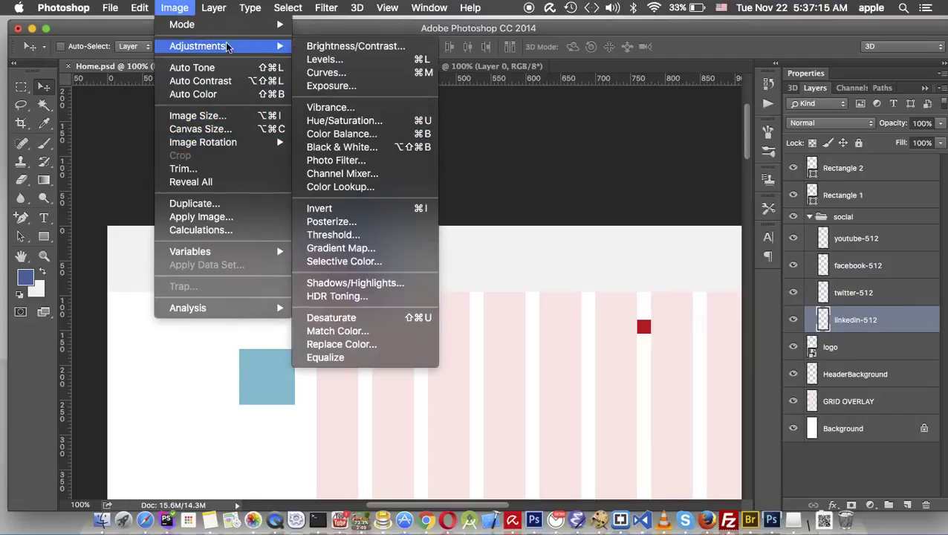
mouse_move(197, 46)
click(355, 317)
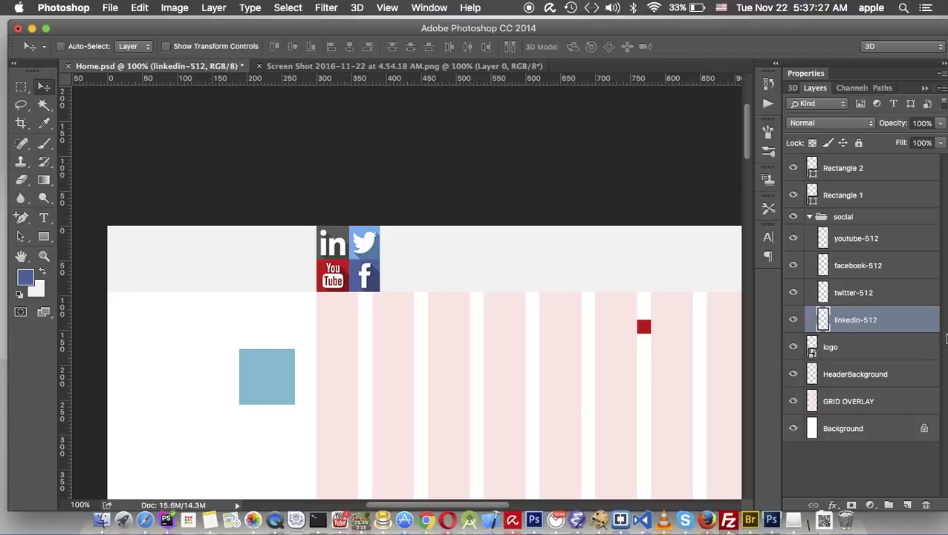
click(855, 300)
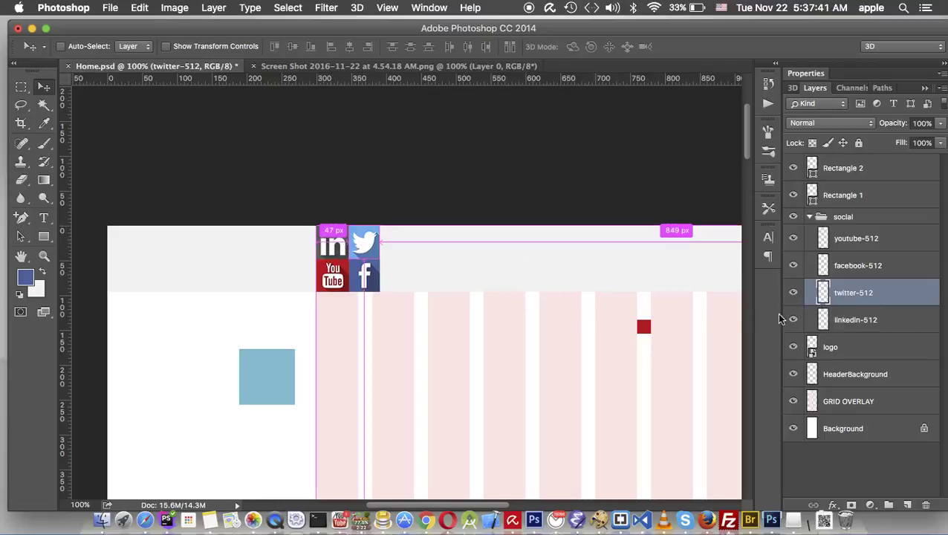
click(812, 320)
mouse_move(864, 321)
mouse_down()
mouse_move(907, 504)
mouse_move(869, 357)
mouse_up()
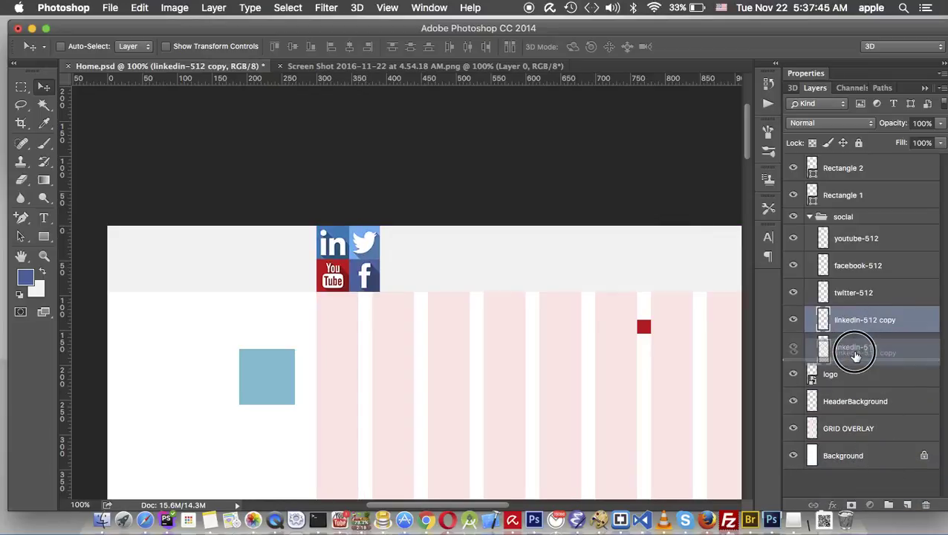
click(793, 347)
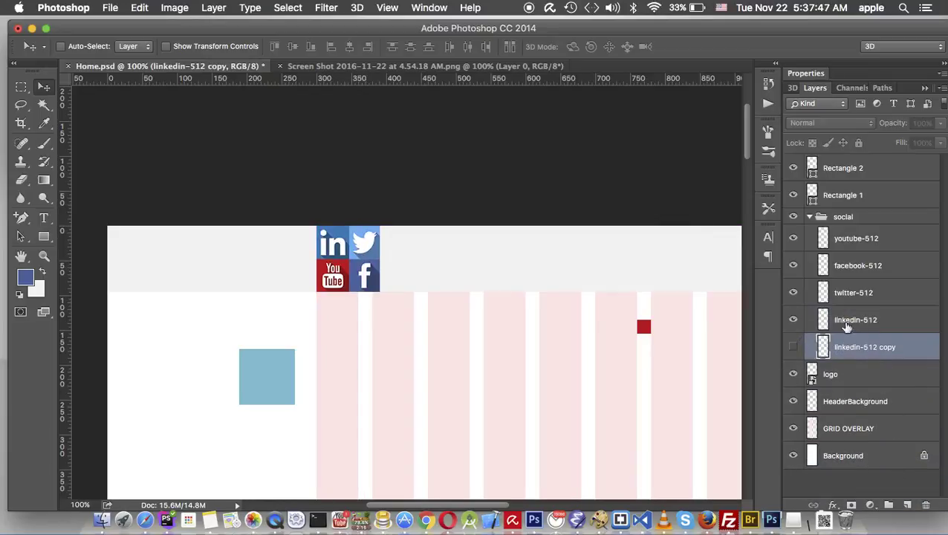
click(847, 321)
- Desaturate the original linkedin-512 layer, compare its visibility, and collapse the social group
click(181, 14)
mouse_move(197, 46)
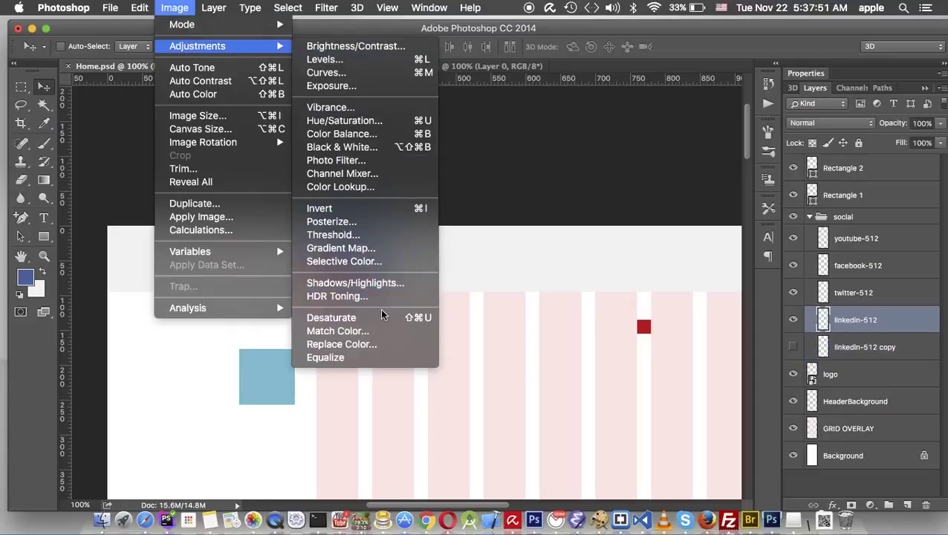
click(378, 318)
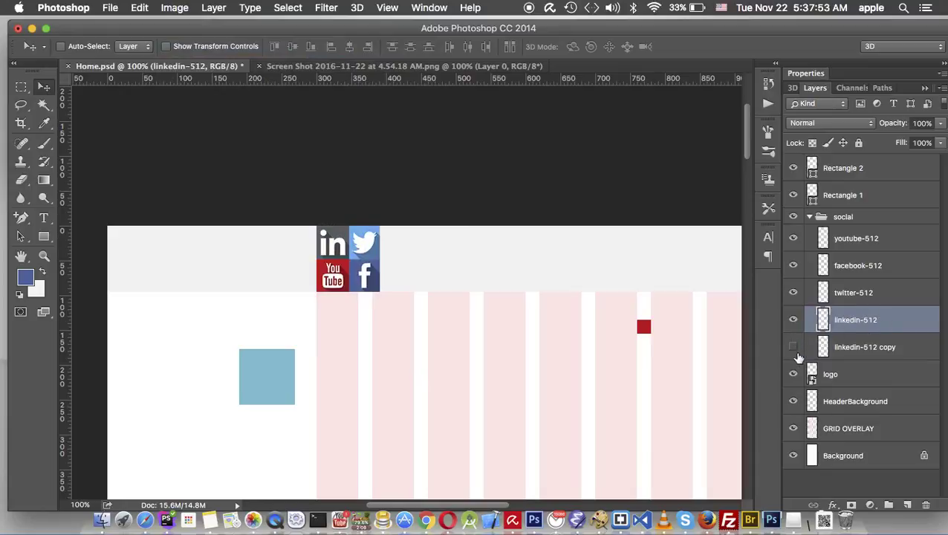
click(795, 321)
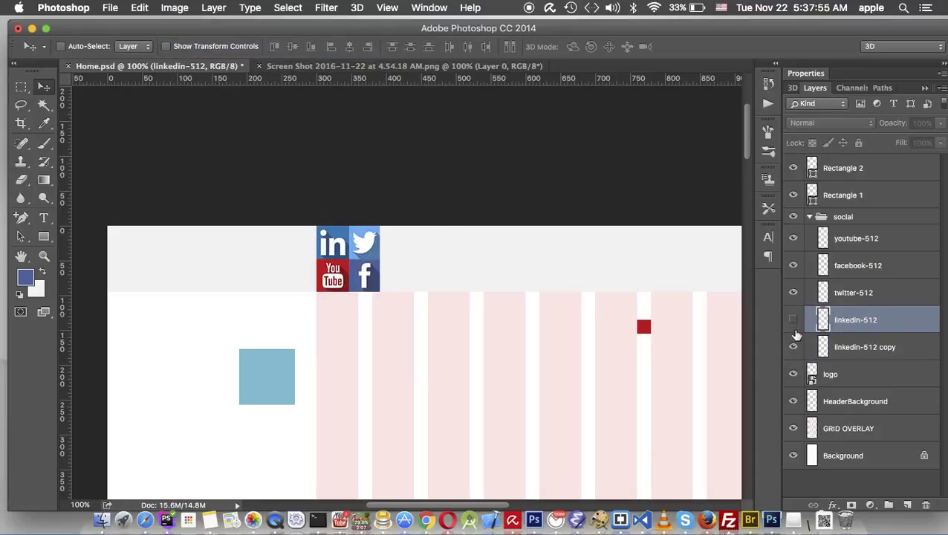
click(793, 331)
click(810, 217)
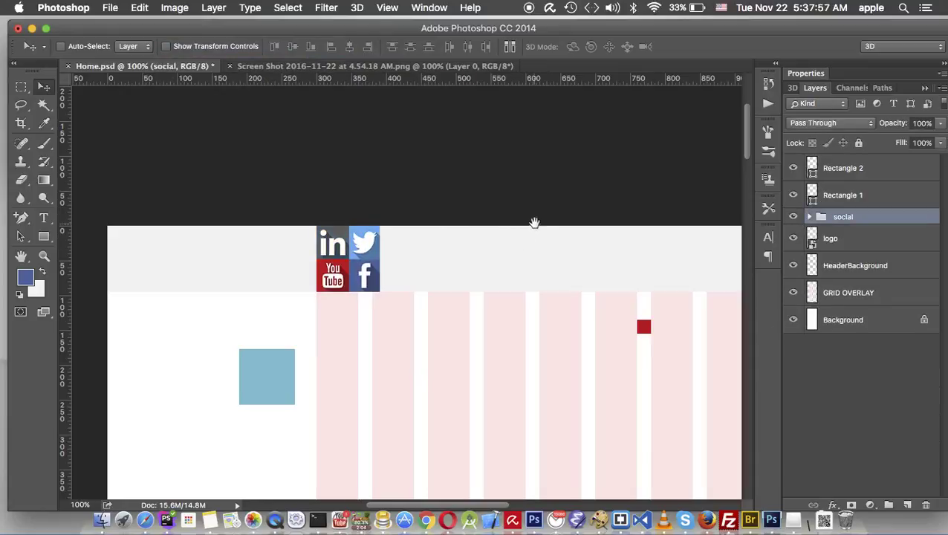
drag(533, 221, 414, 174)
click(414, 175)
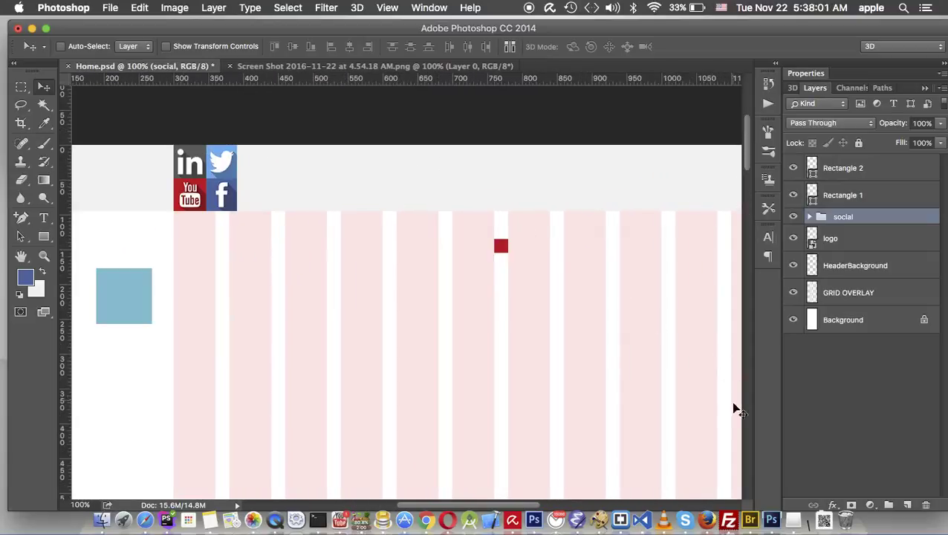
- Select iphone-512.png and mail-icon-512.png in Adobe Bridge and drag both into Home.psd
click(749, 520)
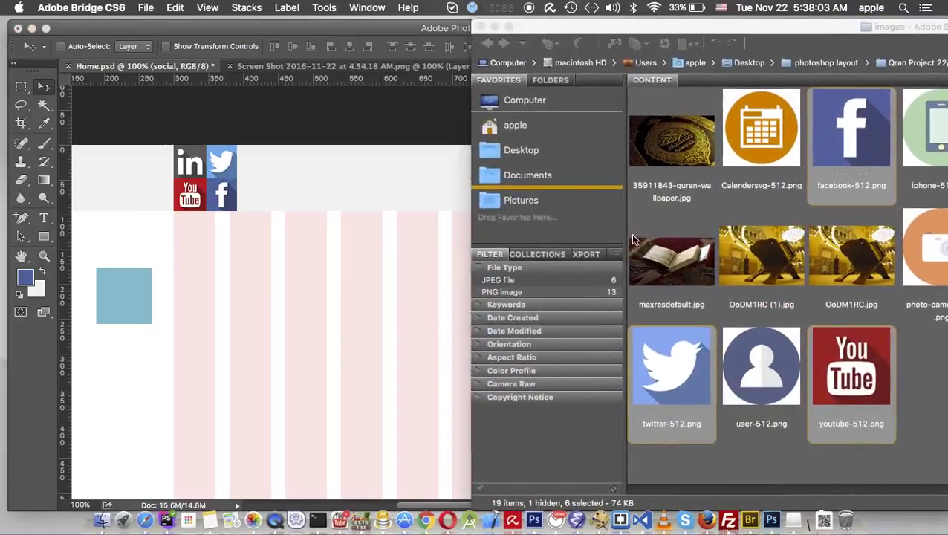
drag(748, 35, 635, 31)
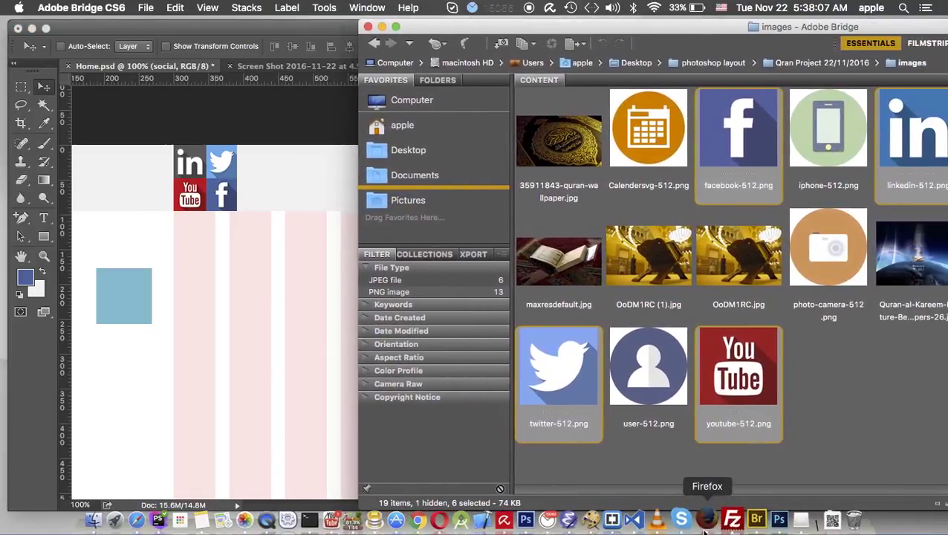
mouse_move(790, 28)
mouse_down()
mouse_move(453, 22)
mouse_move(518, 21)
mouse_move(499, 21)
mouse_up()
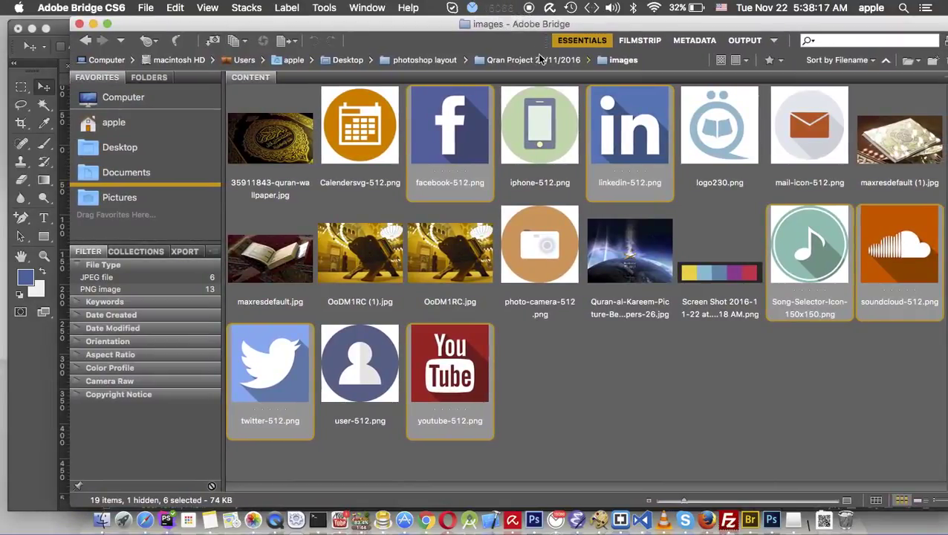
click(550, 131)
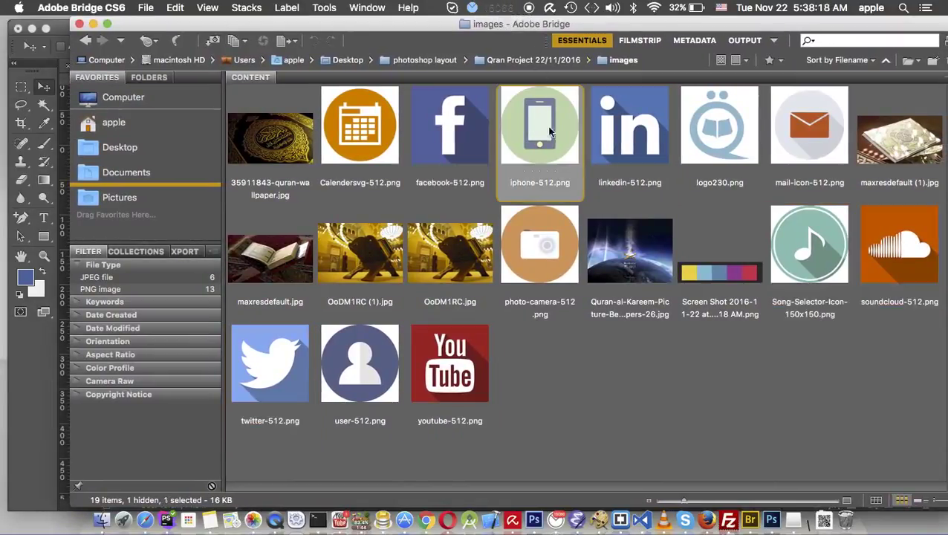
super+click(823, 136)
drag(469, 22, 928, 37)
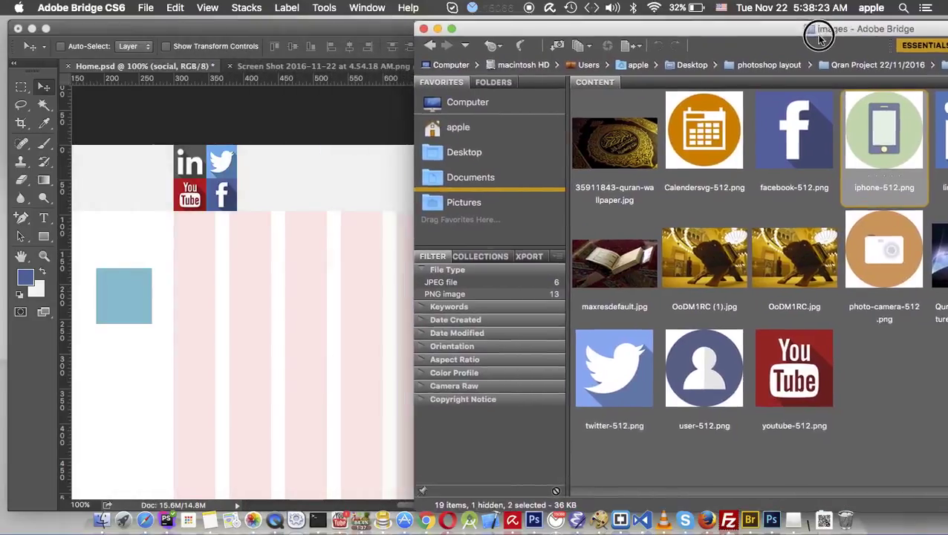
mouse_move(928, 158)
mouse_down()
mouse_move(411, 165)
mouse_move(335, 179)
mouse_up()
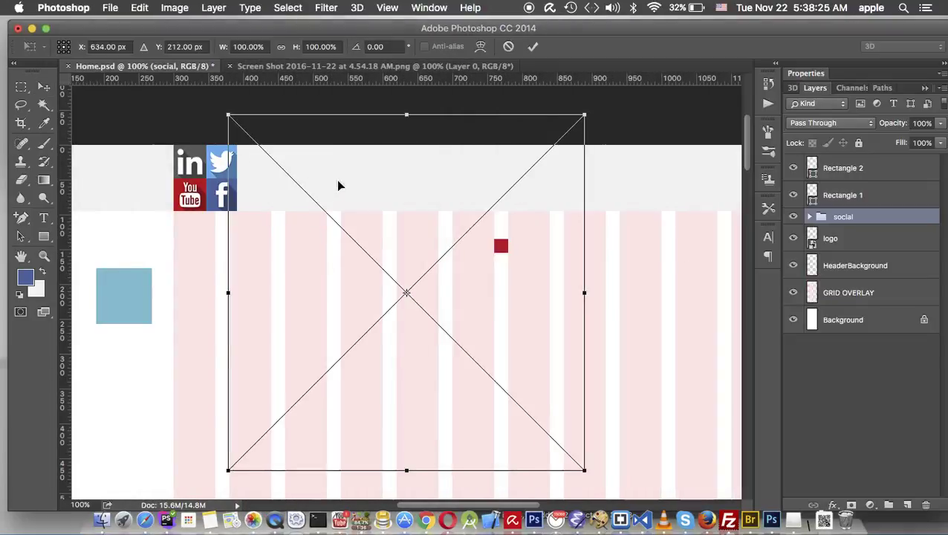
- Commit both placed icons and scale the phone and mail layers down to 6.64%
key(Return)
key(Return)
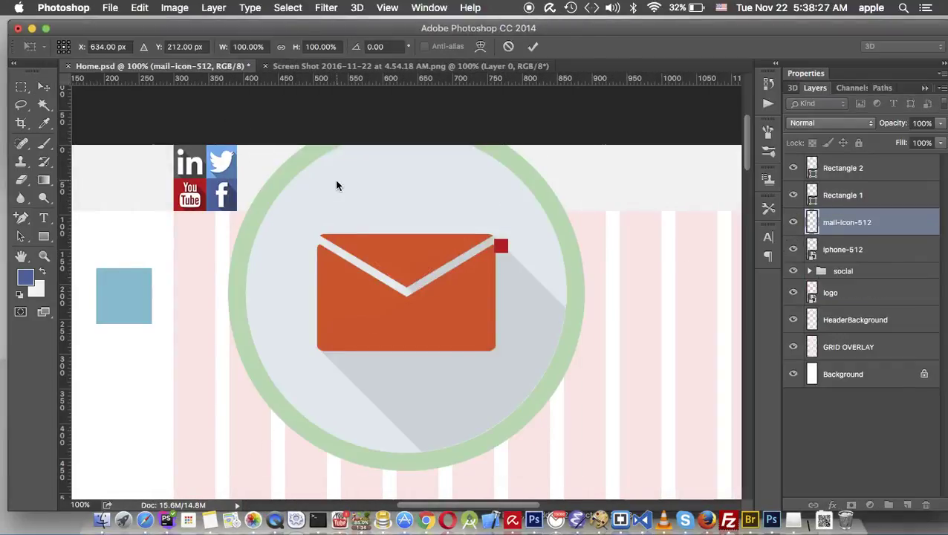
super+click(863, 250)
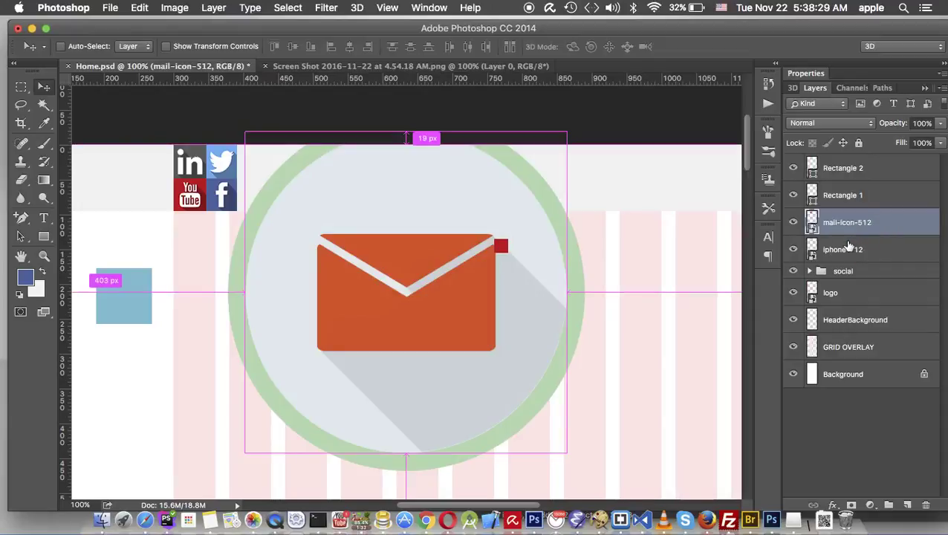
key(super+t)
drag(581, 468, 251, 139)
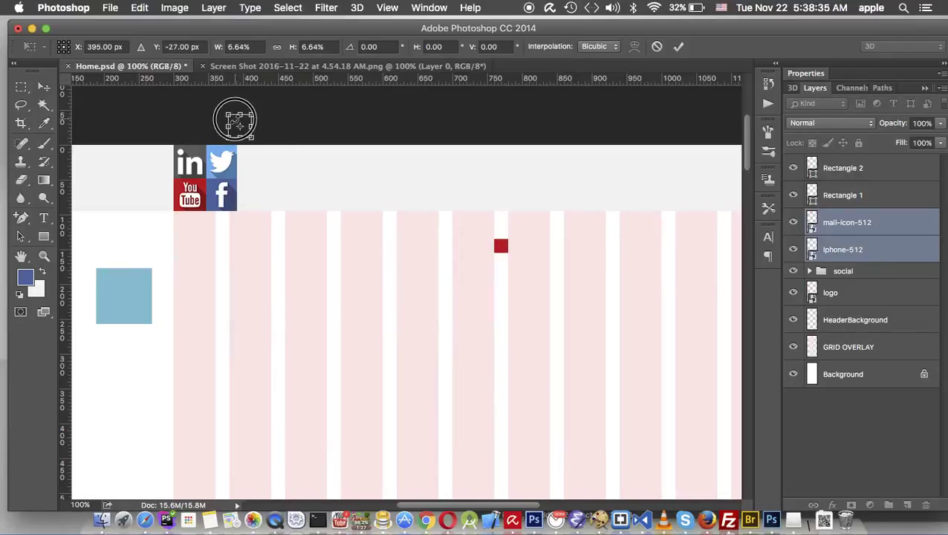
double_click(233, 122)
- Move the small icons into the header and the red square beside the Twitter icon
drag(234, 128, 256, 158)
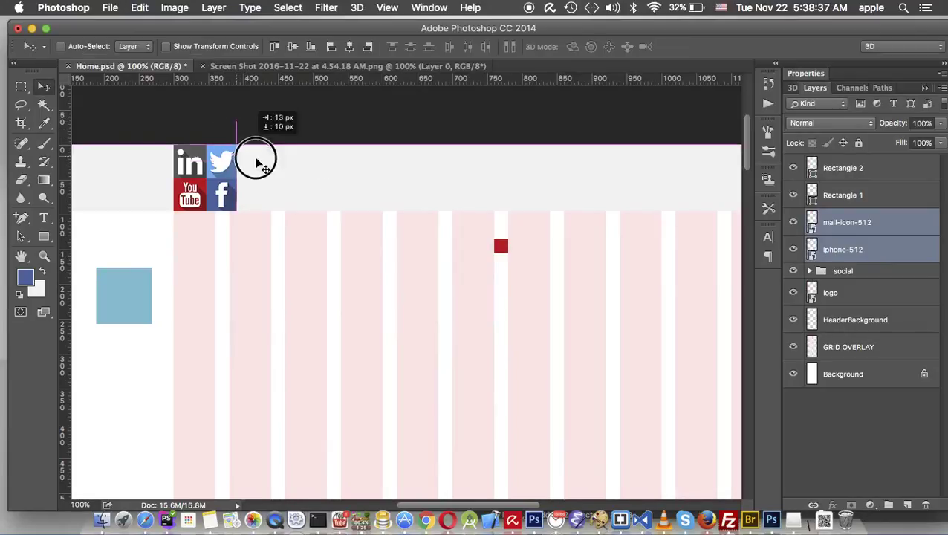
click(382, 220)
drag(382, 219, 344, 213)
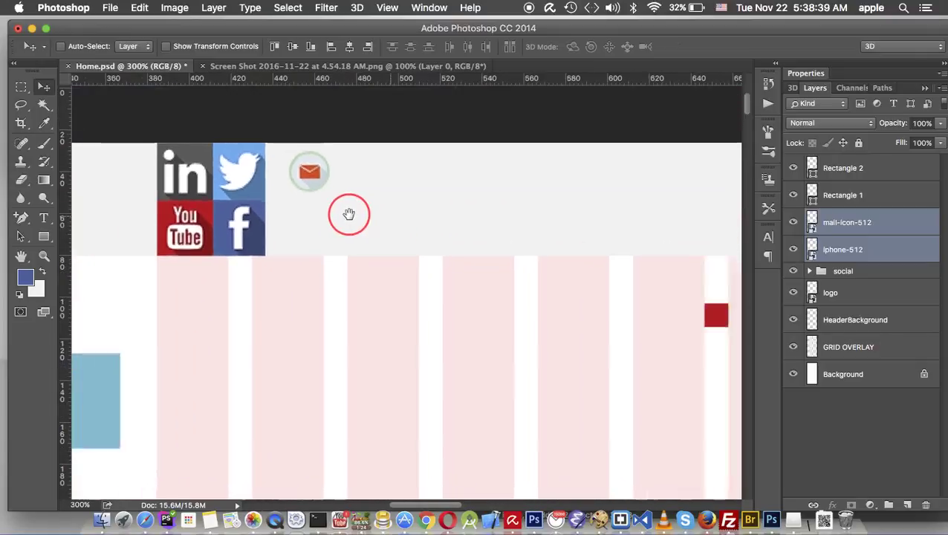
mouse_move(676, 310)
mouse_down()
mouse_move(294, 209)
mouse_move(321, 193)
mouse_move(329, 239)
mouse_move(321, 231)
mouse_up()
- Align the mail icon directly beneath the phone icon in one column
drag(323, 175, 324, 182)
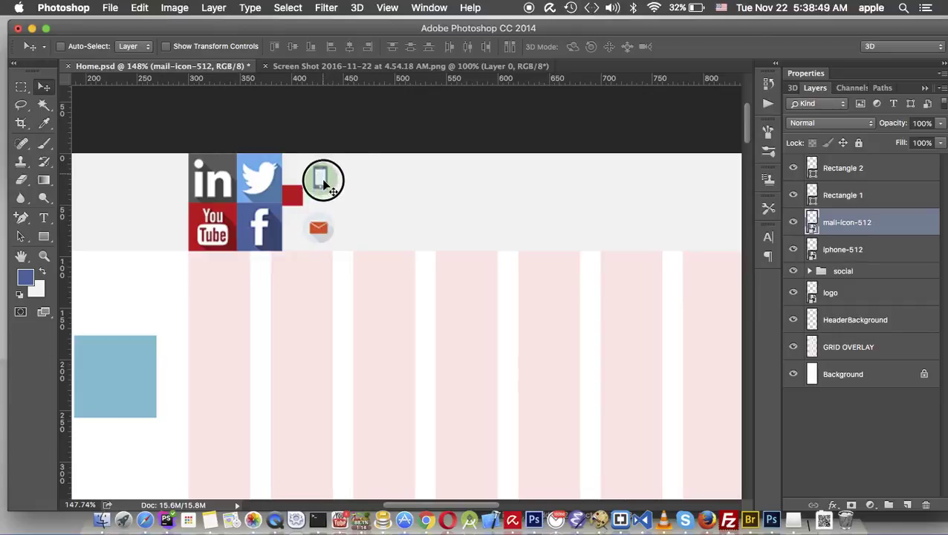
drag(324, 185, 322, 178)
mouse_move(316, 231)
mouse_down()
mouse_move(324, 233)
mouse_move(317, 226)
mouse_up()
drag(327, 195, 323, 180)
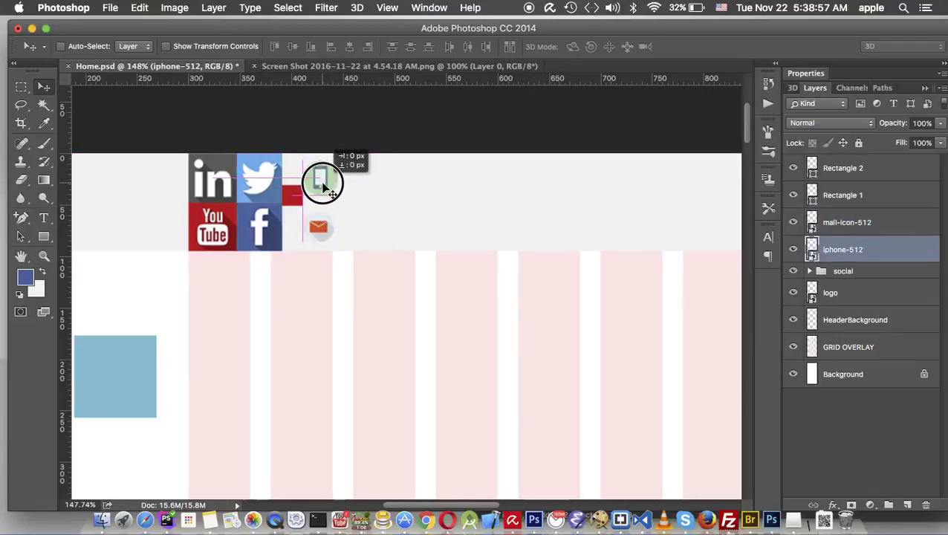
drag(324, 184, 321, 180)
drag(318, 227, 319, 228)
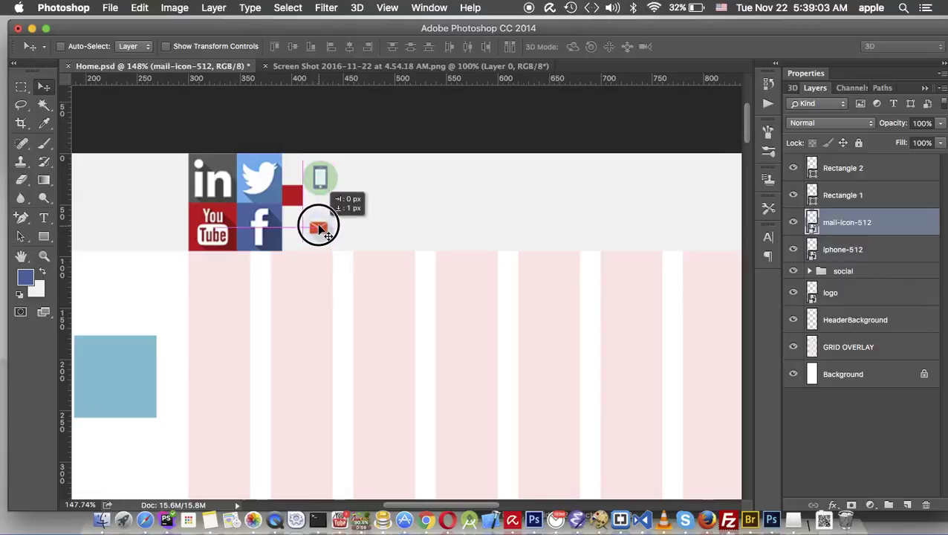
drag(319, 226, 317, 227)
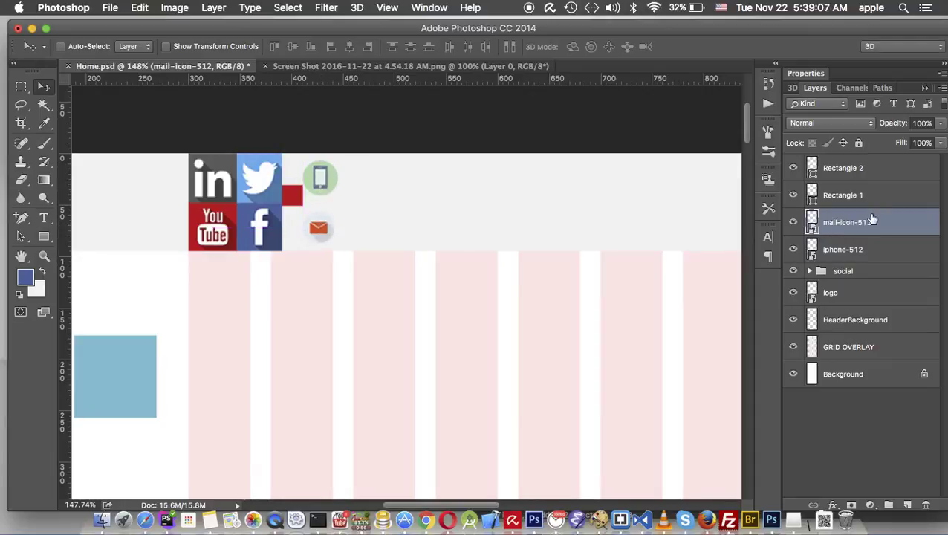
- Move the phone and mail icons together further right across the header
shift+click(853, 252)
drag(322, 227, 497, 234)
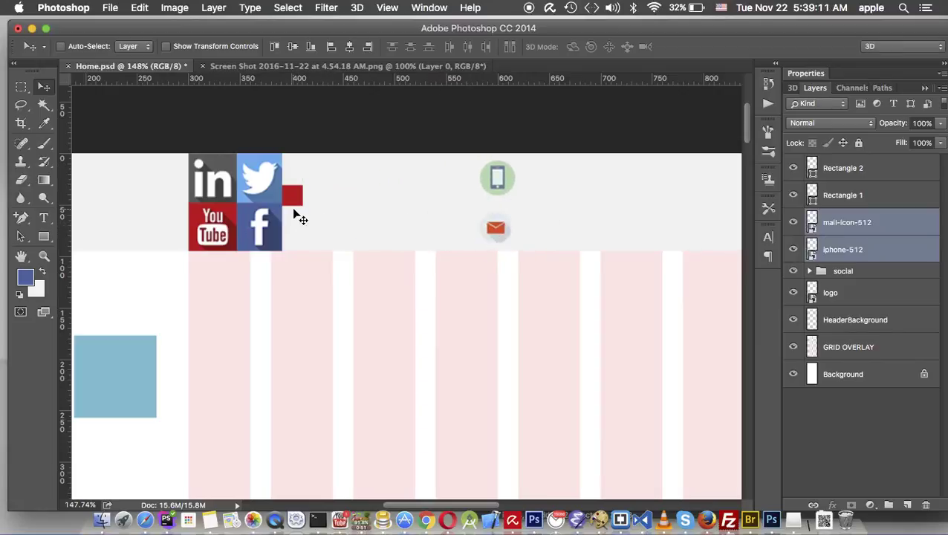
key(t)
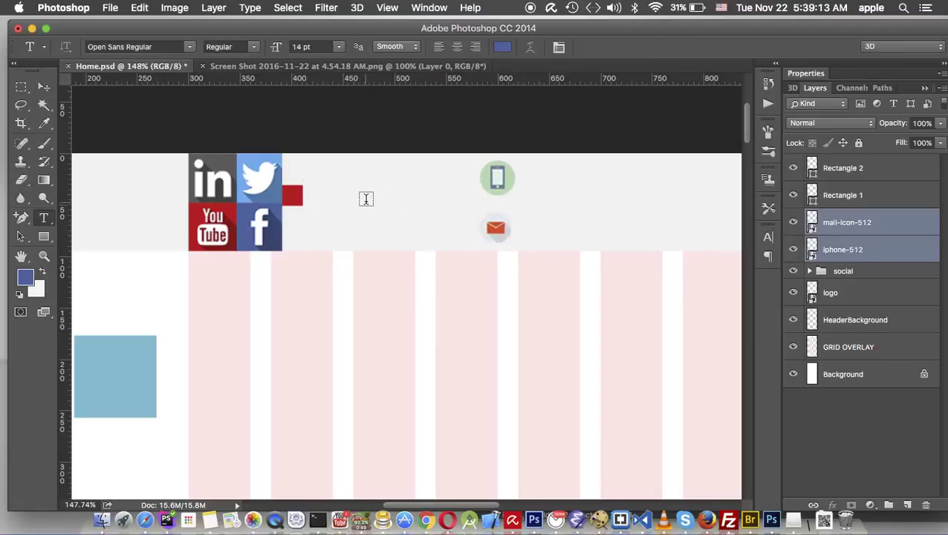
- Add the phone number text and place it left of the phone icon
click(383, 188)
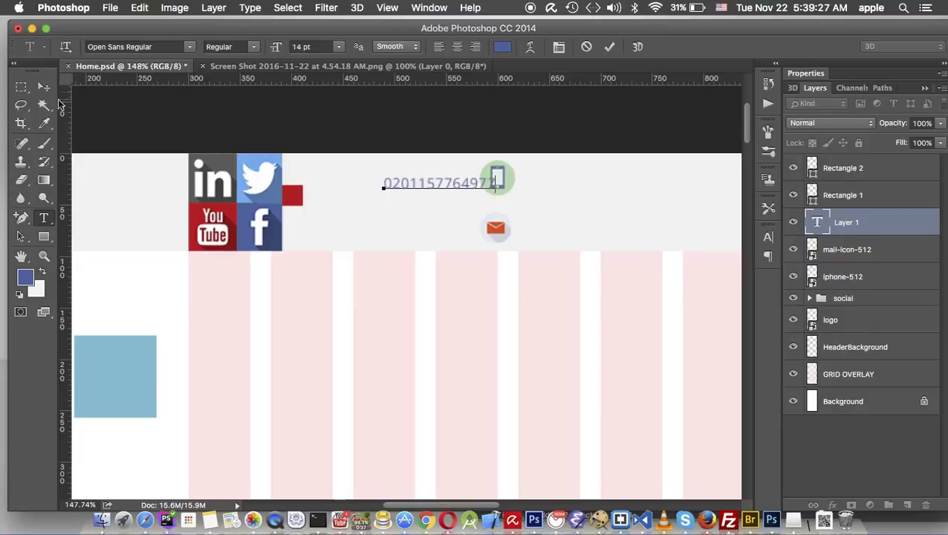
click(43, 87)
mouse_move(455, 184)
mouse_down()
mouse_move(430, 190)
mouse_move(427, 178)
mouse_up()
- Set the red square beside the mail icon, then start an e-mail text layer there
mouse_move(299, 198)
mouse_down()
mouse_move(416, 204)
mouse_move(476, 187)
mouse_move(443, 183)
mouse_up()
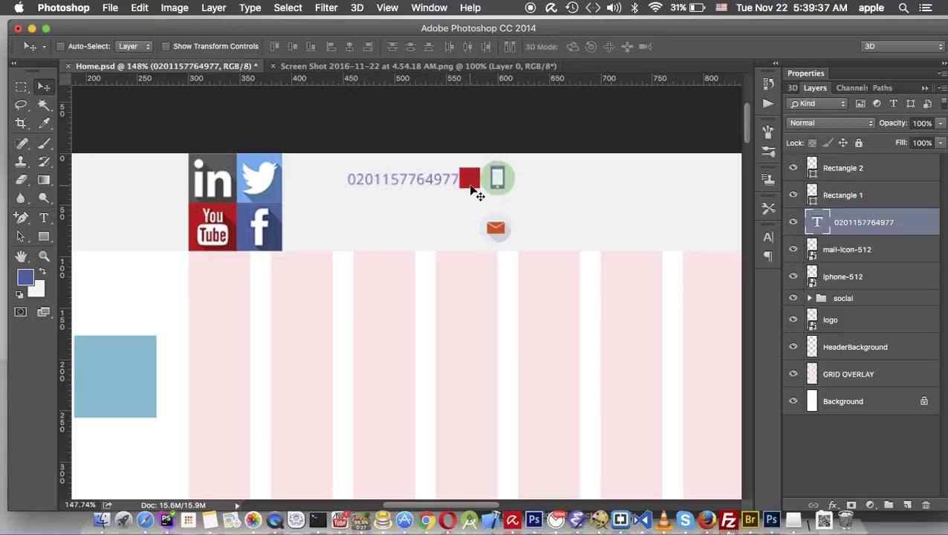
drag(474, 192, 469, 238)
click(417, 179)
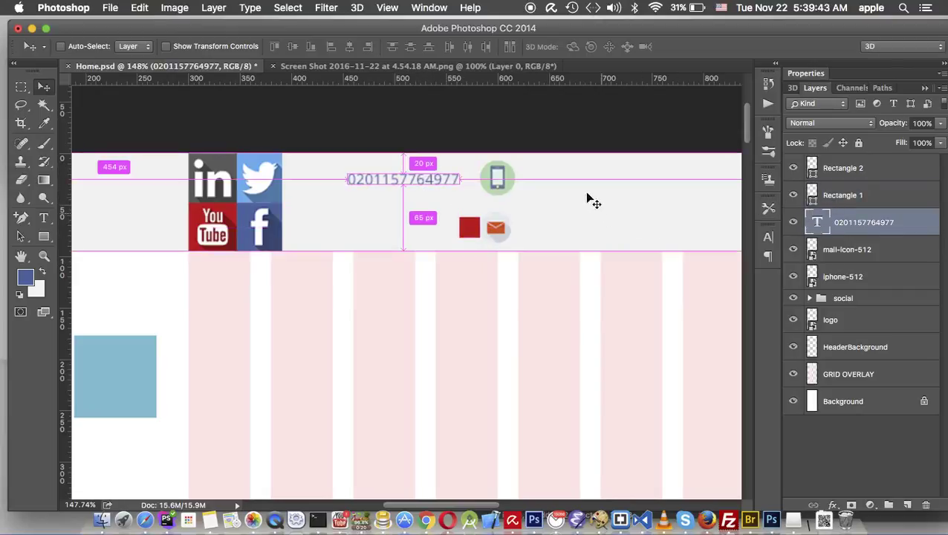
key(super+v)
key(super+z)
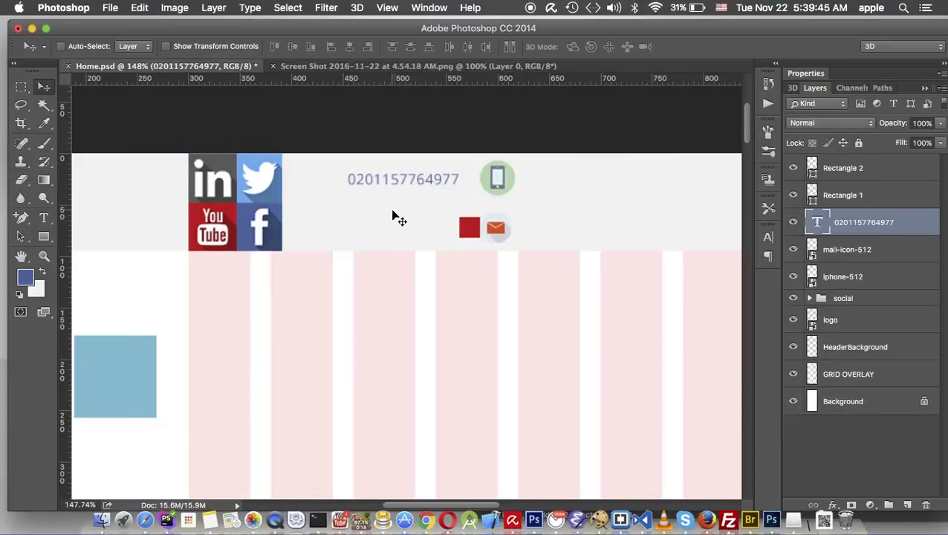
key(t)
click(387, 218)
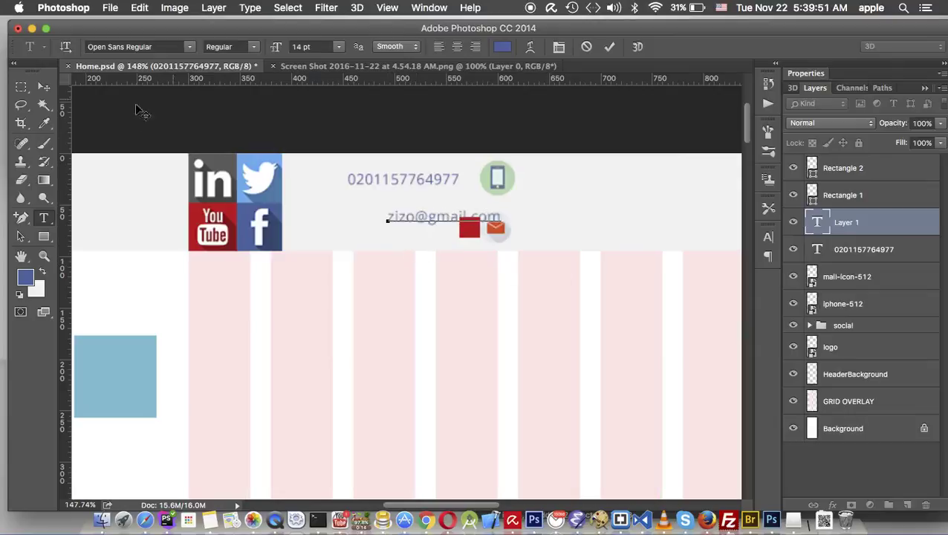
- Commit the e-mail text, place it beside the mail icon, and nudge the phone number up
key(super+Return)
key(v)
drag(429, 222, 387, 229)
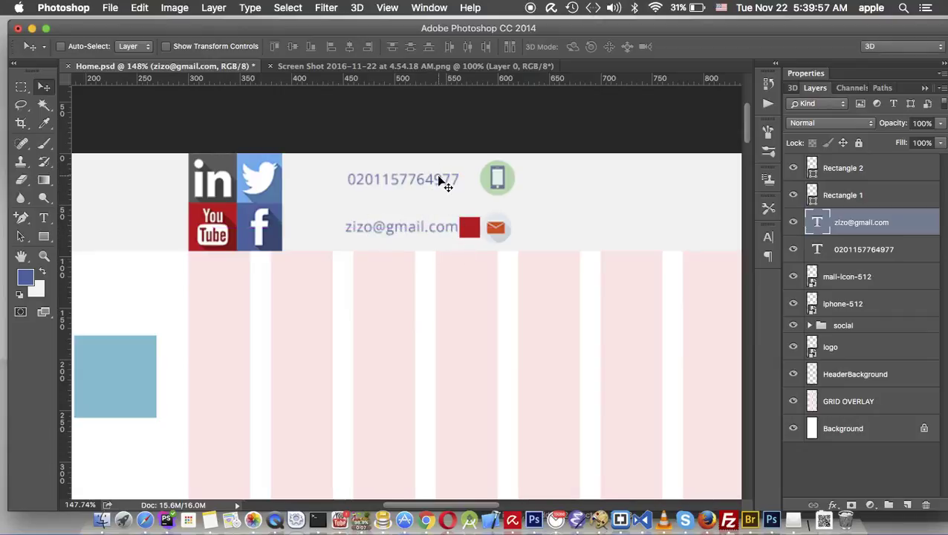
drag(439, 181, 439, 175)
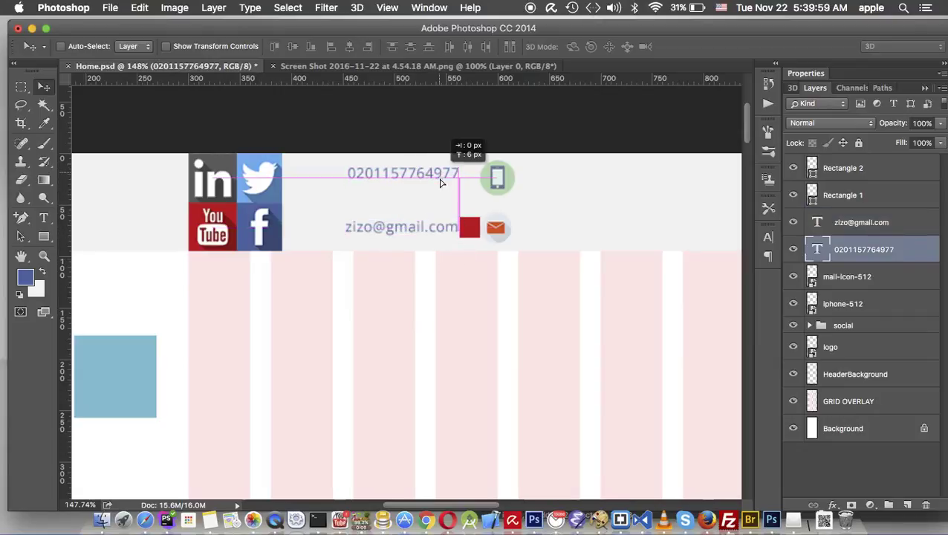
- Alt-drag a copy of the phone number and stack it below the original
drag(856, 258, 906, 504)
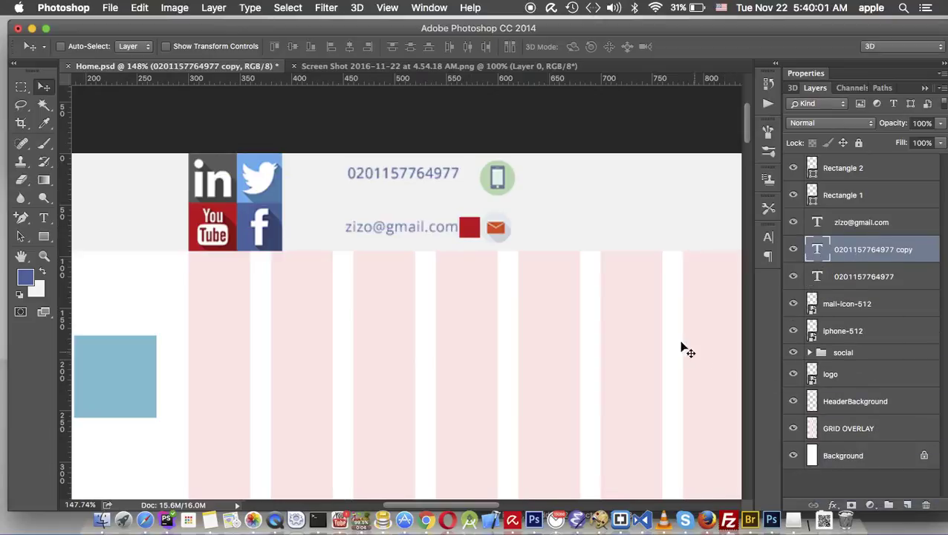
mouse_move(416, 186)
mouse_down()
mouse_move(416, 204)
mouse_move(445, 174)
mouse_up()
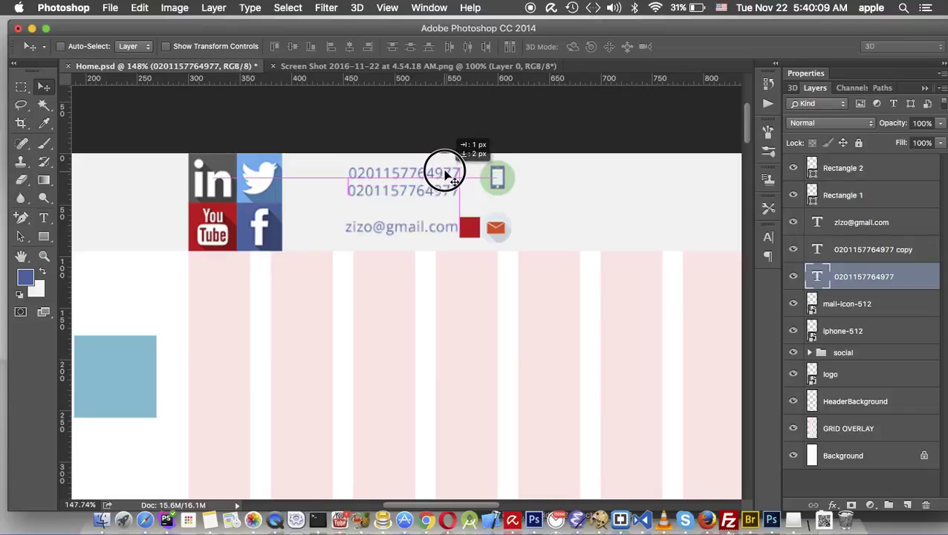
drag(445, 173, 445, 178)
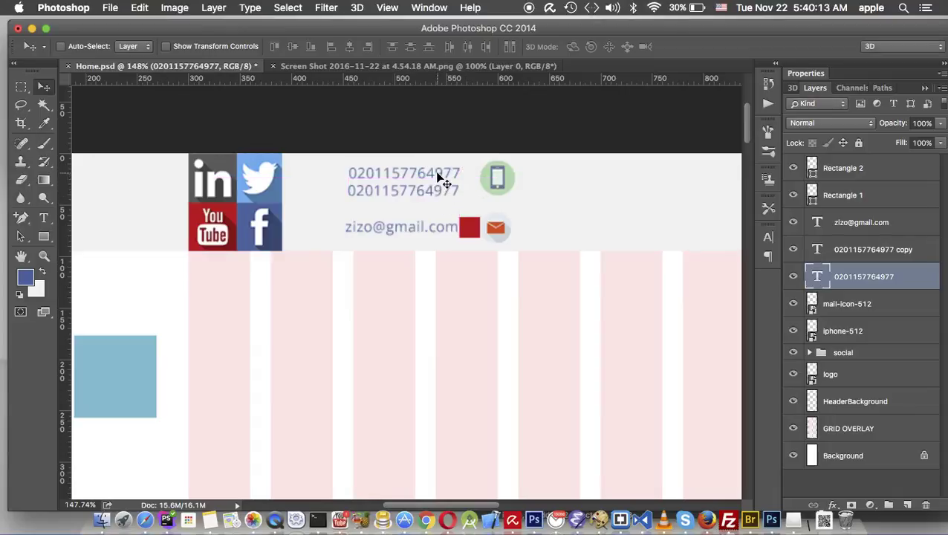
super+click(423, 232)
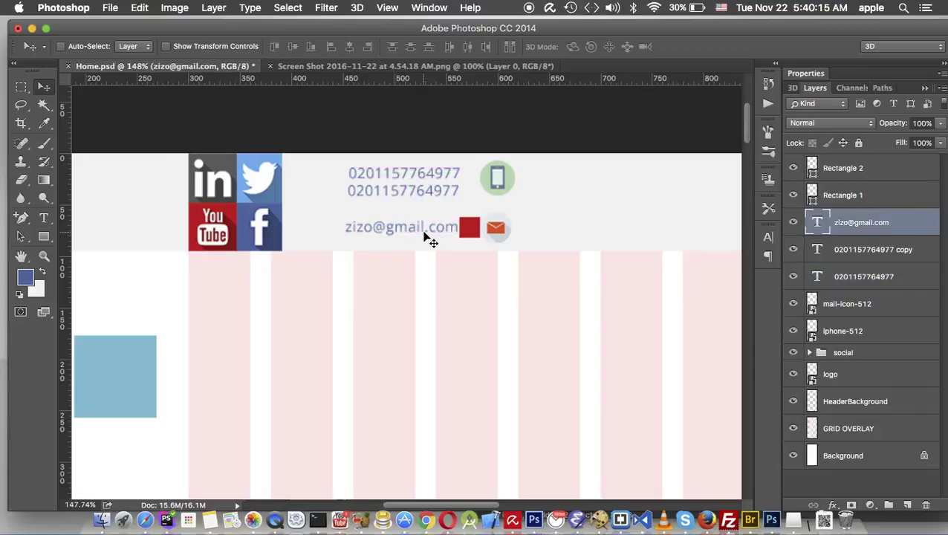
- Duplicate the e-mail text and stack the copy below the original
drag(924, 236, 906, 504)
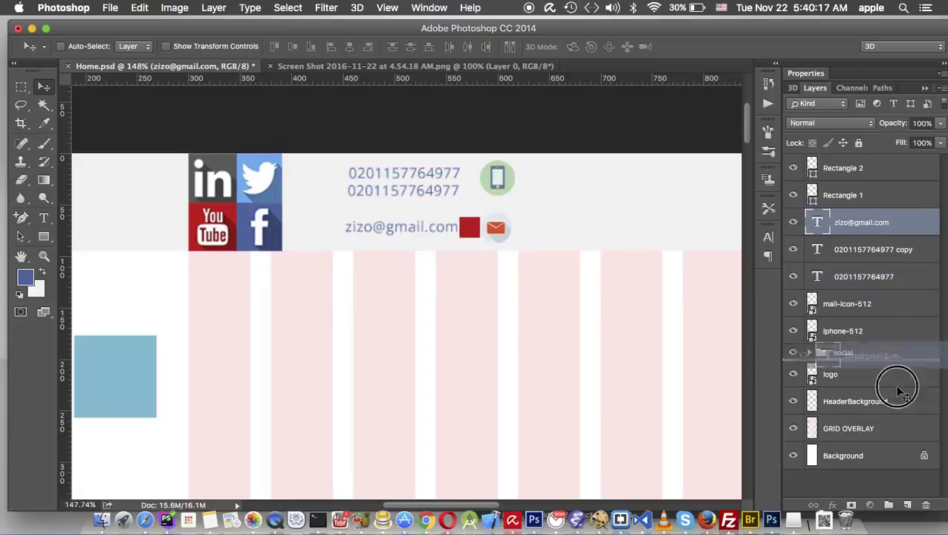
mouse_move(444, 231)
mouse_down()
mouse_move(434, 237)
mouse_move(434, 221)
mouse_up()
super+click(435, 229)
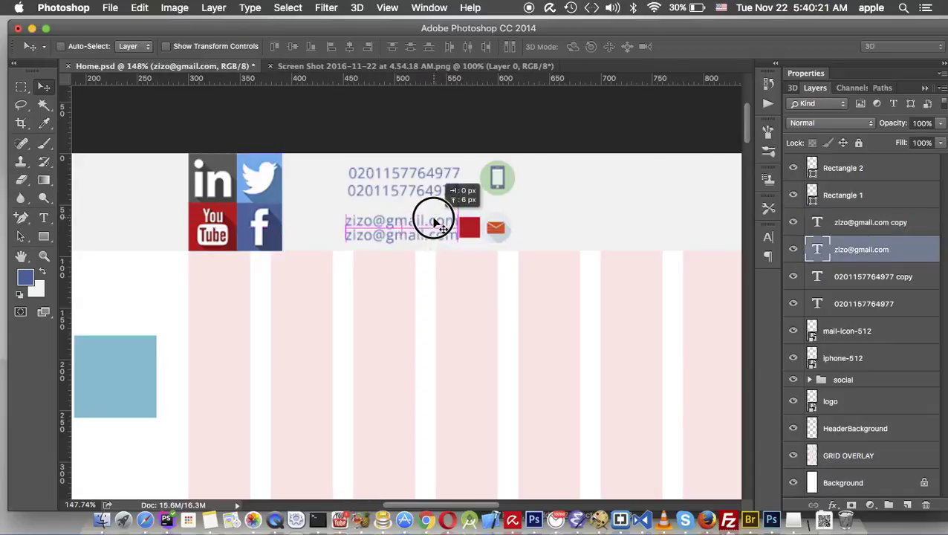
- Pull horizontal guides along the e-mail line and the red square's top edge
drag(459, 79, 458, 213)
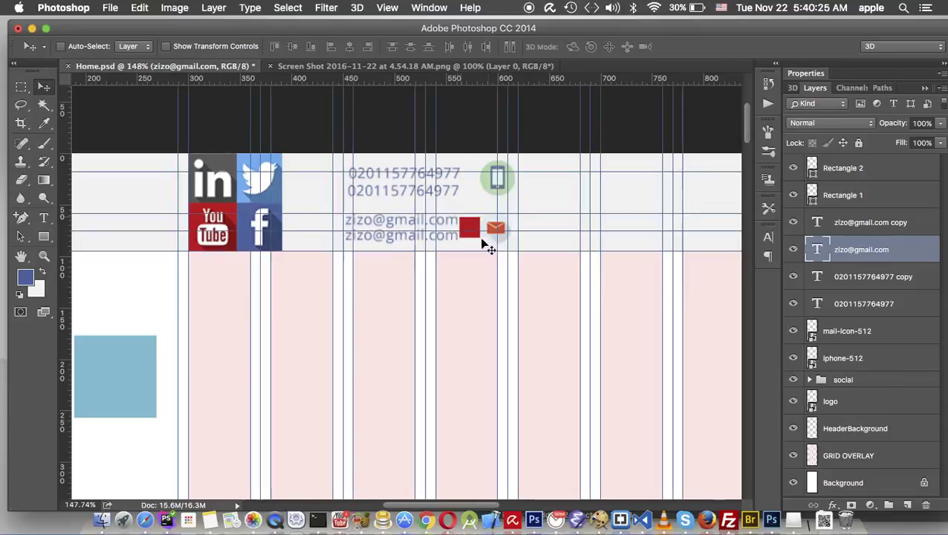
scroll(475, 236, up, 2)
scroll(513, 216, up, 2)
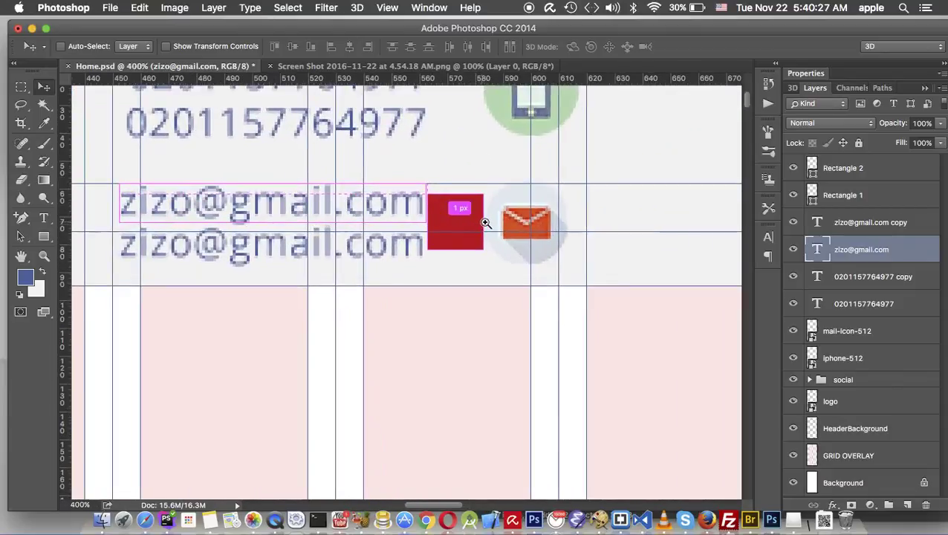
mouse_move(491, 182)
mouse_down()
mouse_move(508, 184)
mouse_move(530, 168)
mouse_up()
scroll(512, 183, up, 1)
scroll(520, 183, up, 4)
scroll(520, 185, up, 1)
drag(322, 176, 420, 175)
scroll(397, 179, down, 1)
scroll(356, 182, down, 2)
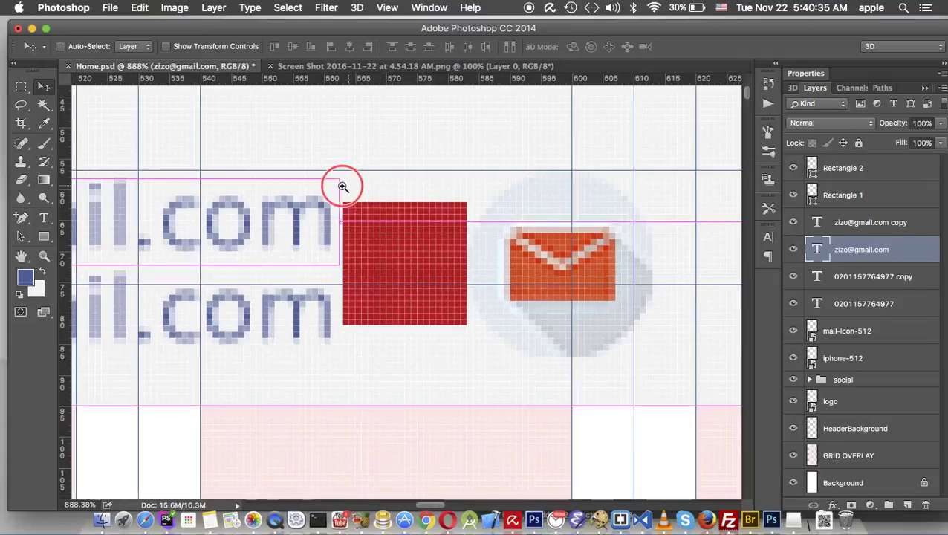
scroll(312, 187, down, 3)
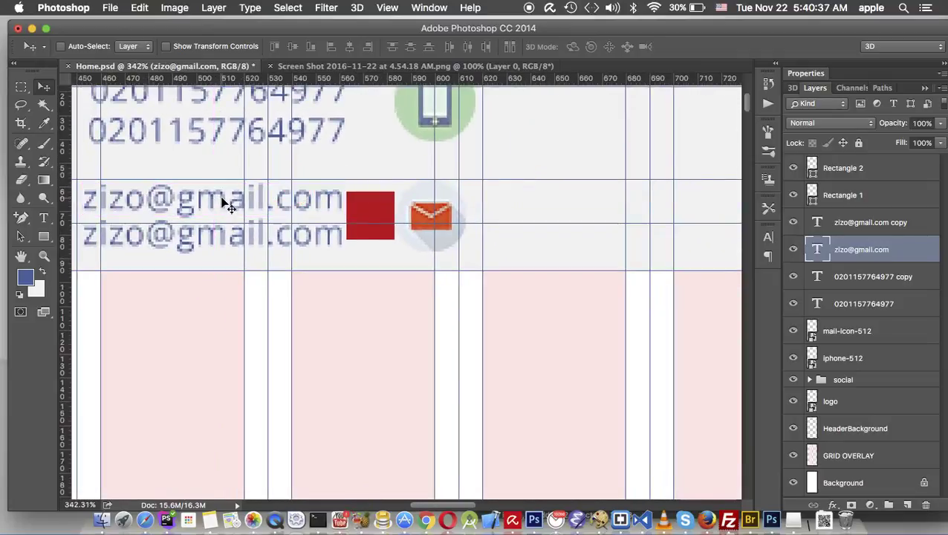
- Add guides around the contact lines and align the lower phone number to them
drag(544, 105, 659, 89)
key(super+r)
drag(596, 80, 606, 236)
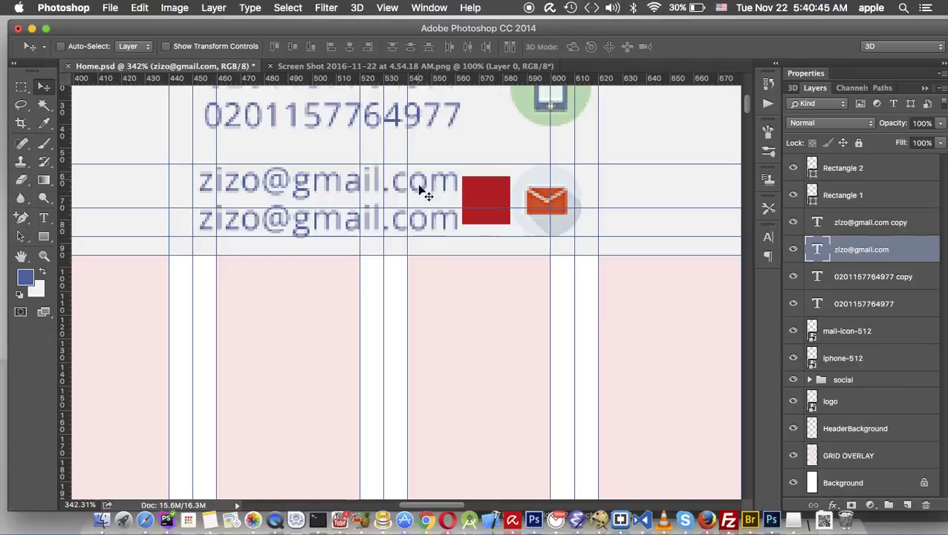
scroll(446, 215, up, 3)
scroll(457, 252, up, 3)
mouse_move(500, 86)
mouse_down()
mouse_move(500, 151)
mouse_move(476, 159)
mouse_up()
drag(547, 87, 557, 231)
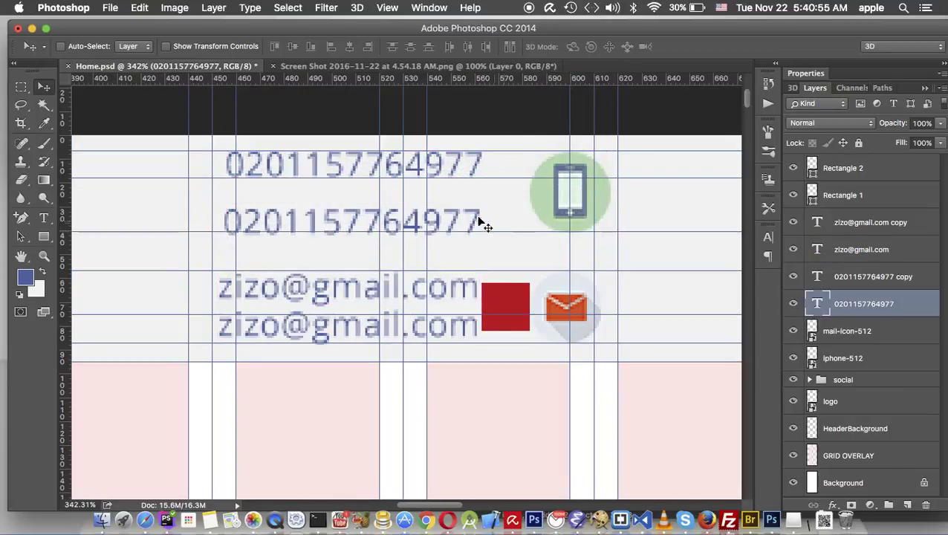
drag(483, 215, 480, 211)
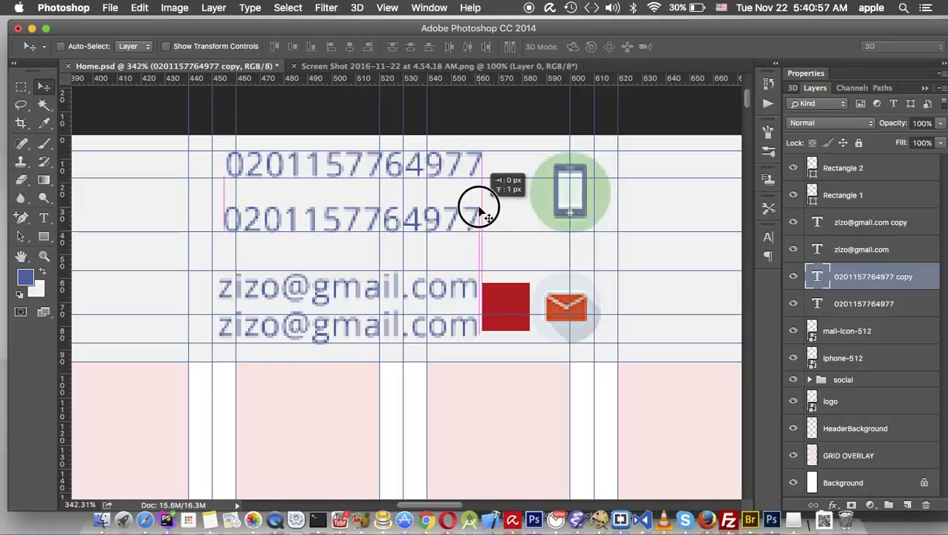
drag(479, 211, 480, 211)
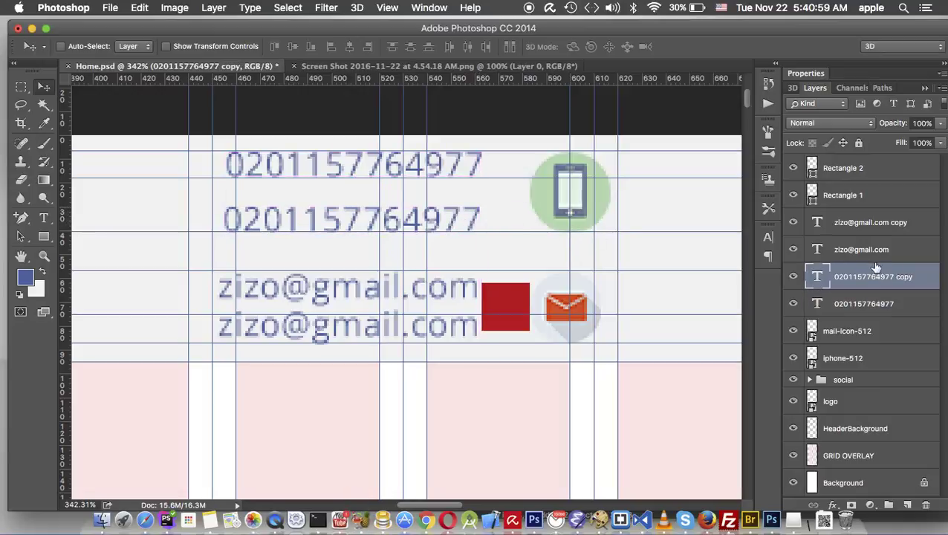
- Group both phone number texts with the phone icon and name the group phone
super+click(865, 302)
super+click(842, 358)
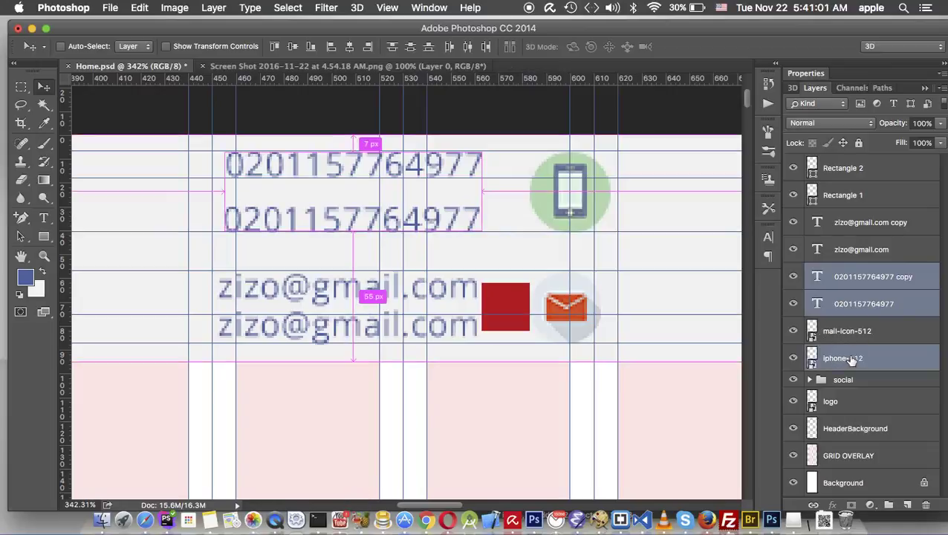
key(super+g)
double_click(849, 271)
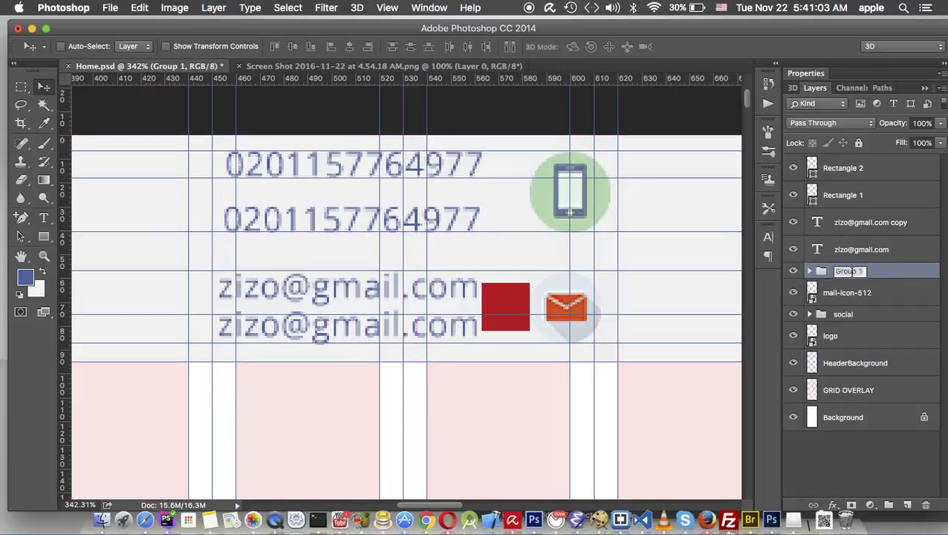
key(BackSpace)
text(one)
key(Return)
- Group both e-mail texts with the mail icon as a mail group
click(863, 222)
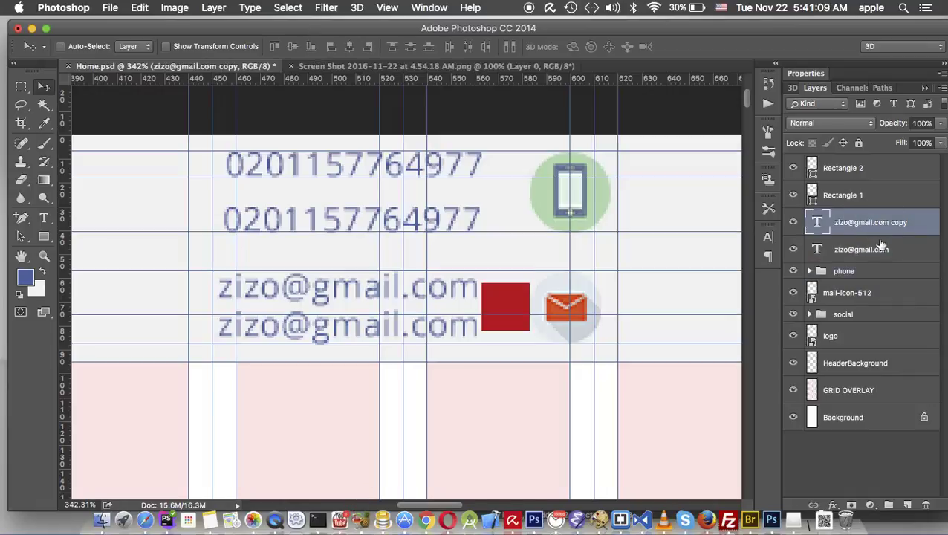
super+click(878, 250)
super+click(865, 294)
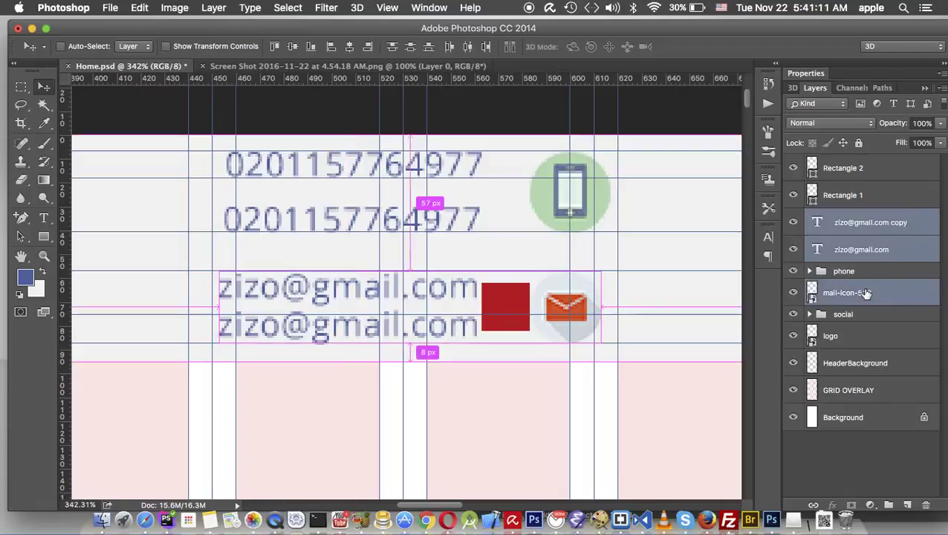
key(super+g)
double_click(846, 216)
text(ma)
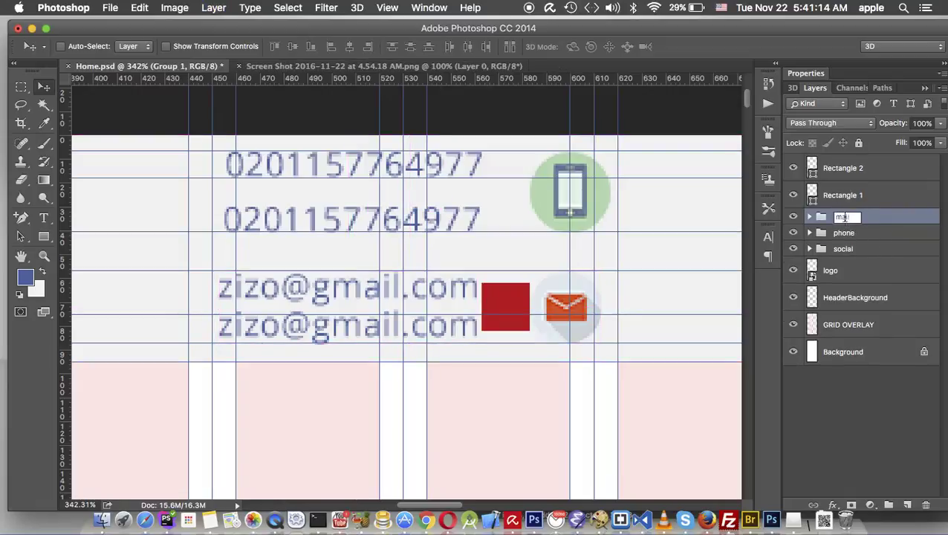
key(Return)
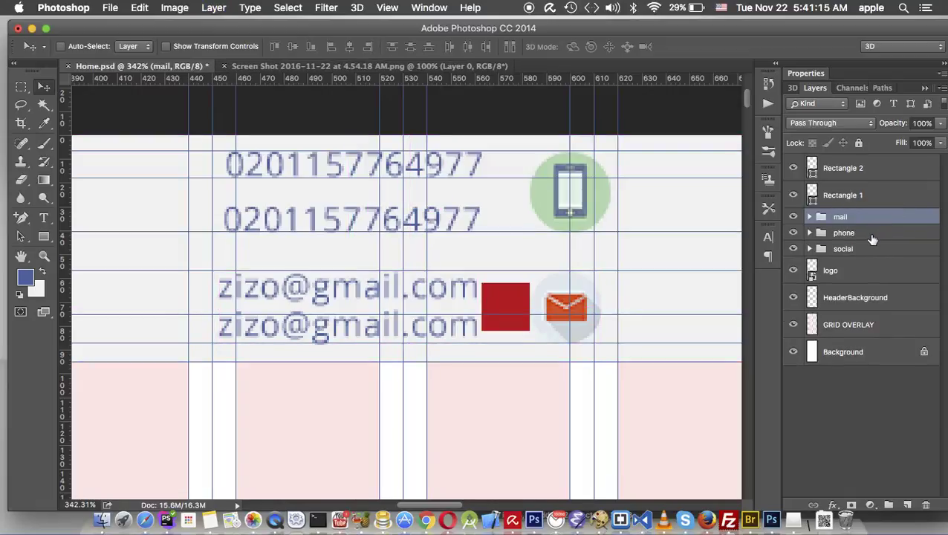
- Nest the phone and mail groups in a group named cotacnt and reposition it
super+click(874, 234)
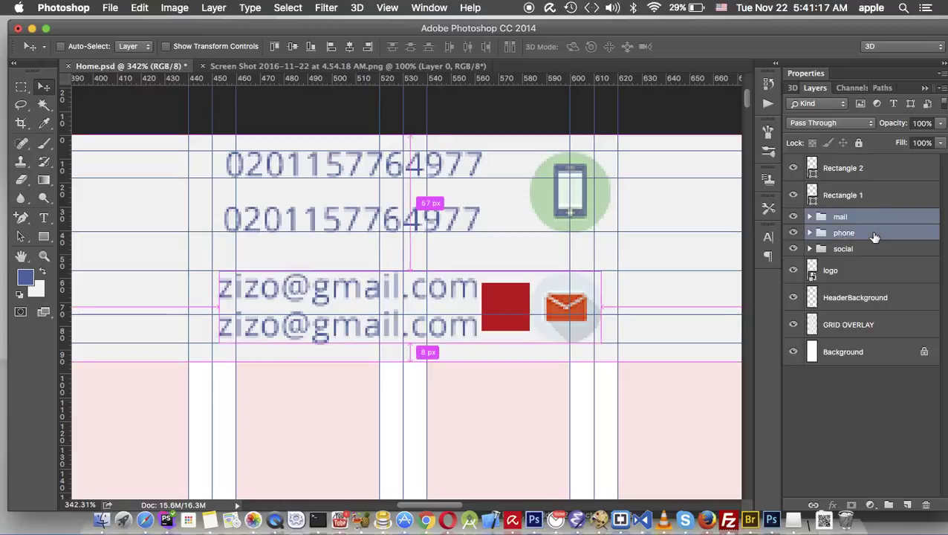
key(super+g)
double_click(846, 216)
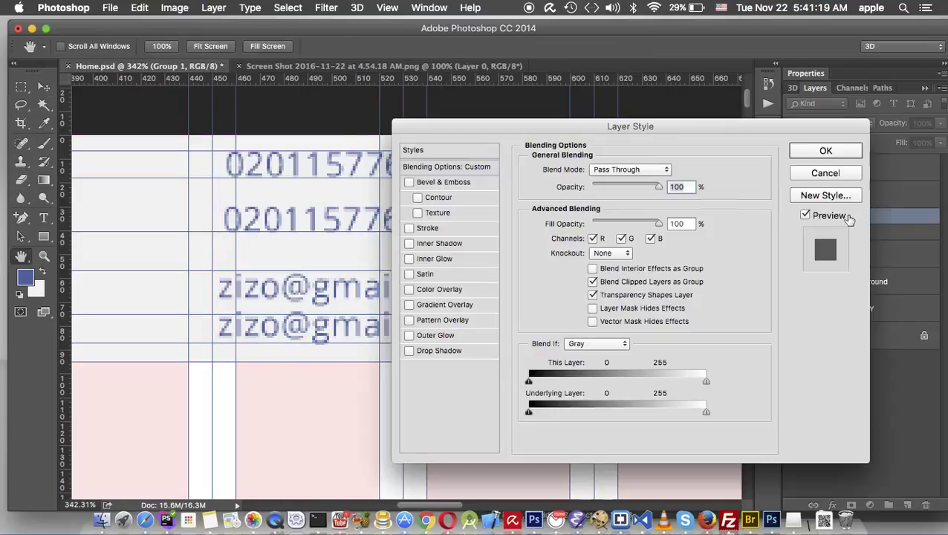
click(825, 173)
double_click(845, 216)
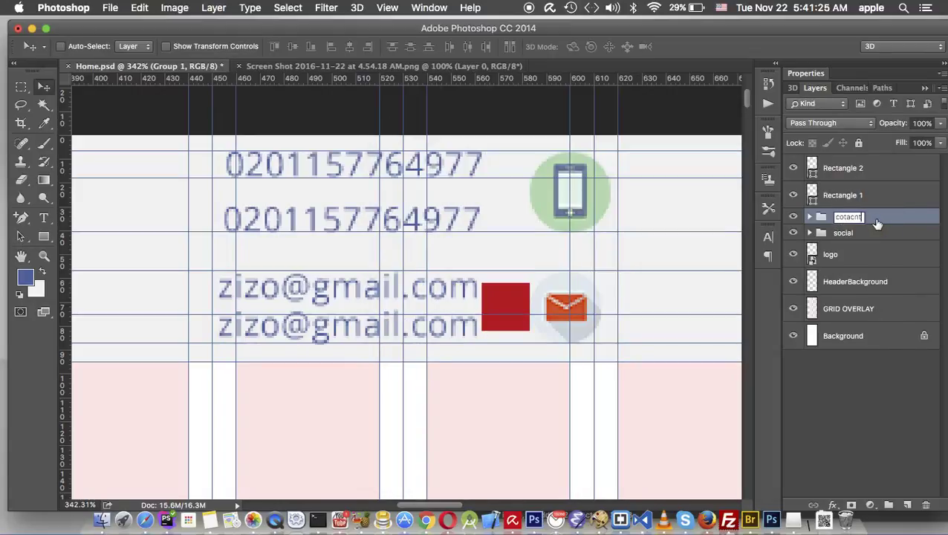
key(Return)
drag(423, 190, 380, 196)
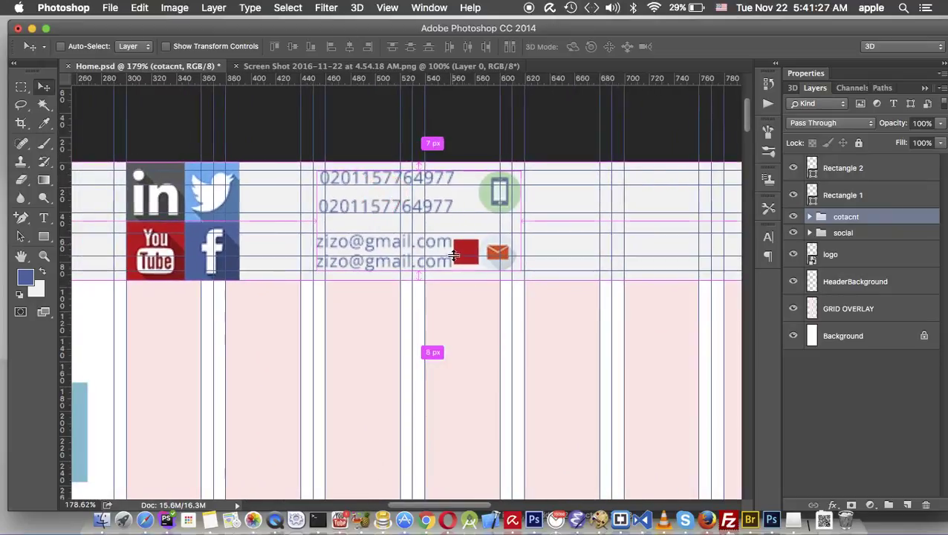
- Move the red square beside the Twitter icon and shift the cotacnt group about 70 px left
drag(455, 251, 251, 212)
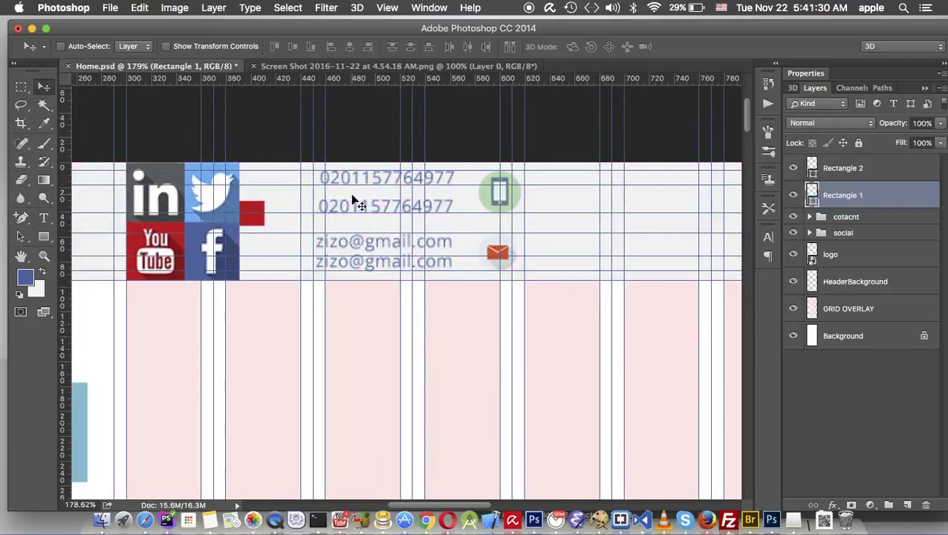
click(847, 217)
drag(436, 206, 385, 208)
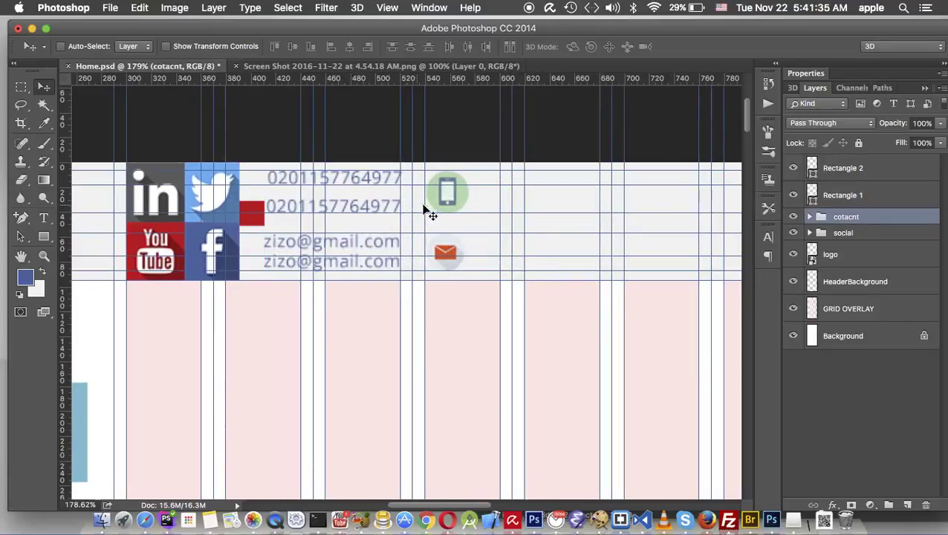
drag(492, 219, 451, 220)
key(ctrl+space)
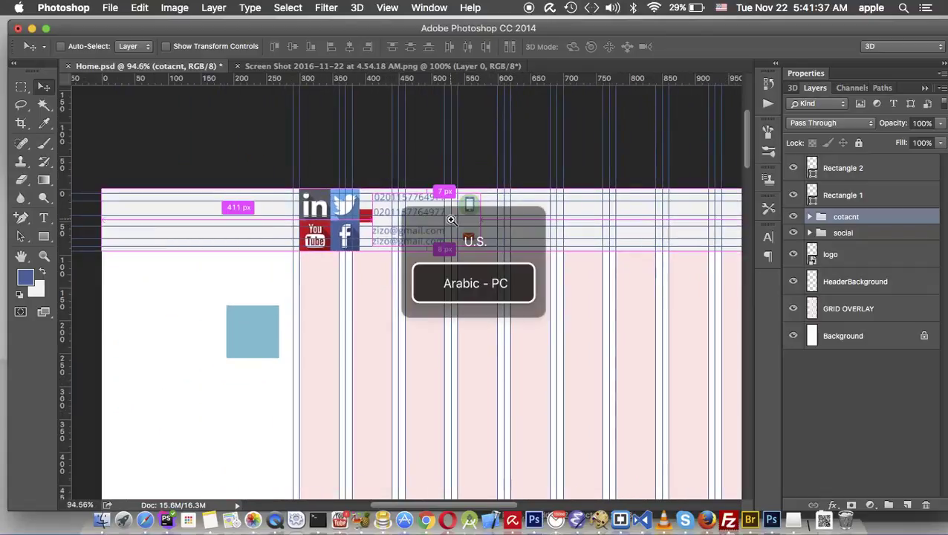
key(ctrl+apostrophe)
key(ctrl+semicolon)
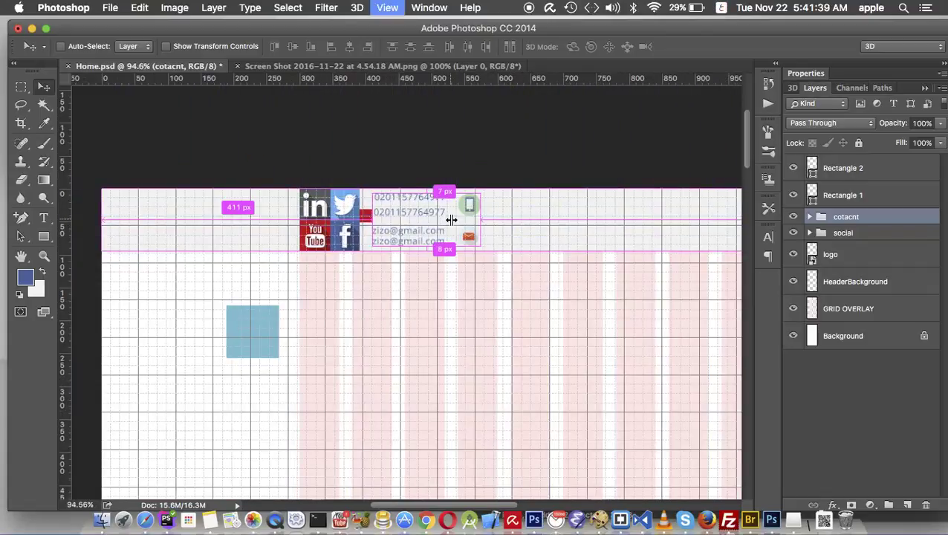
key(ctrl+apostrophe)
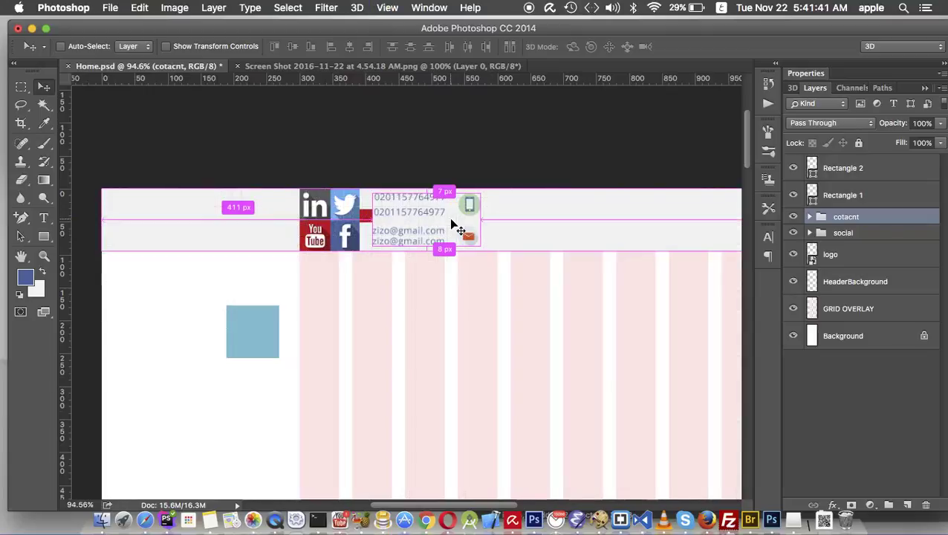
- Move the red square 35 px below the header and zoom in to check it
drag(369, 225, 211, 287)
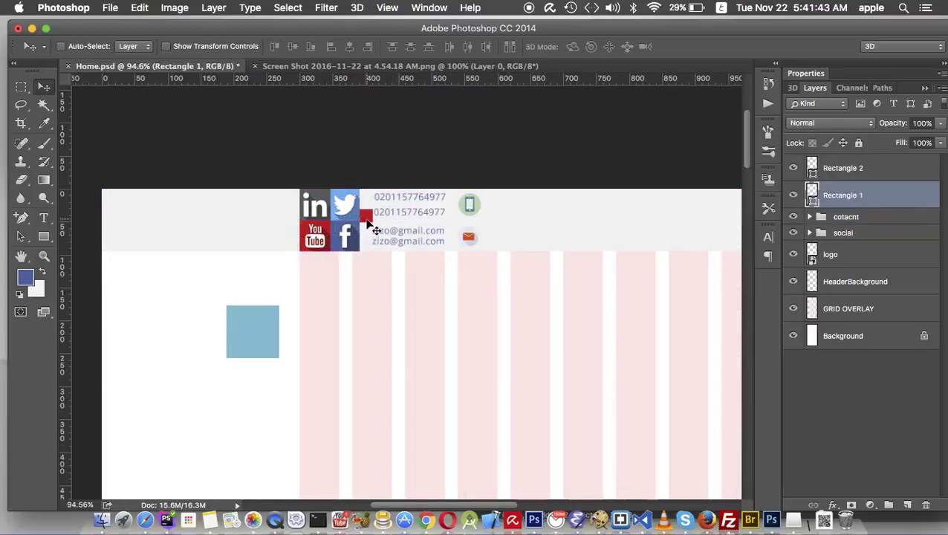
scroll(418, 249, down, 1)
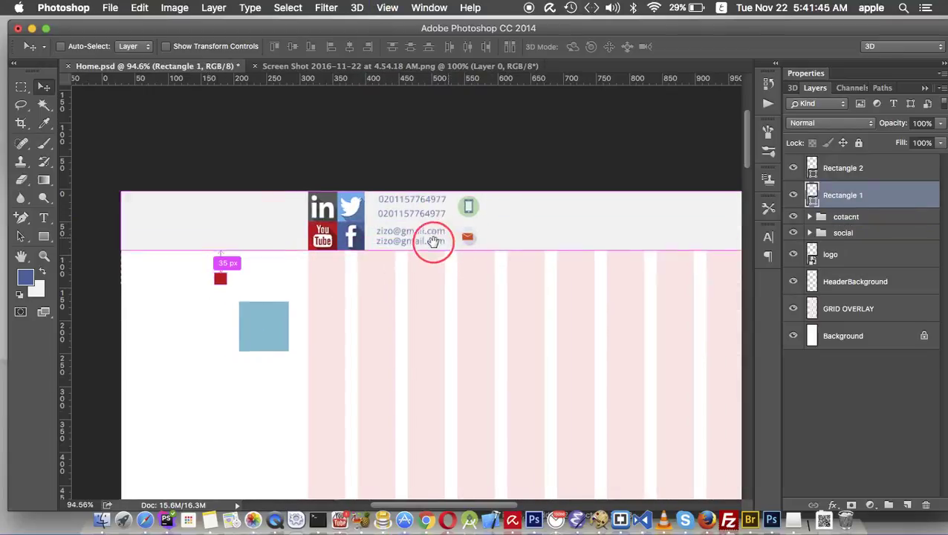
ctrl+click(467, 218)
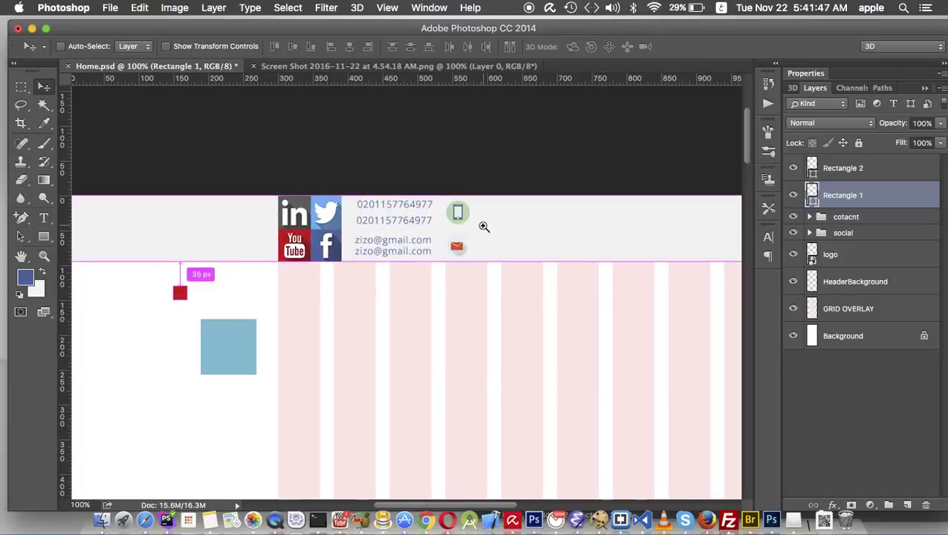
ctrl+click(491, 222)
scroll(492, 228, left, 2)
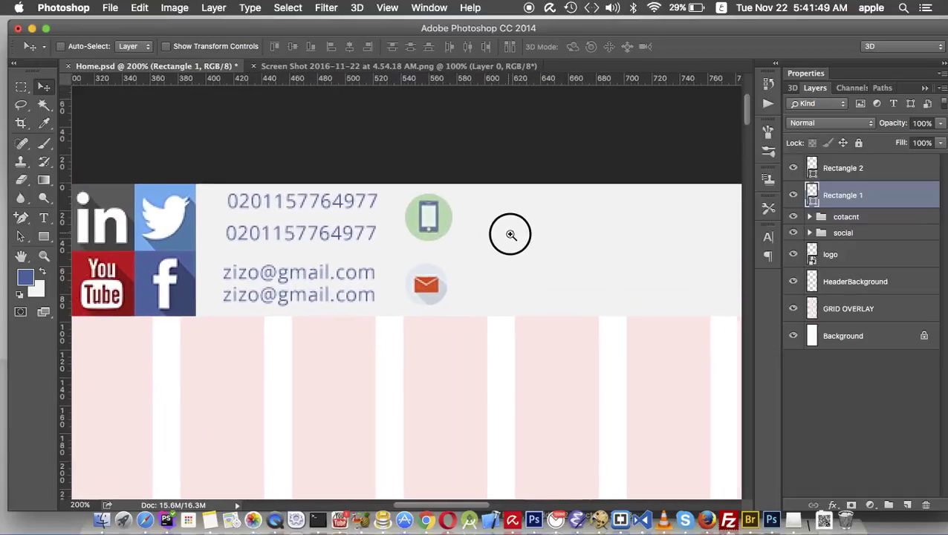
scroll(508, 235, up, 2)
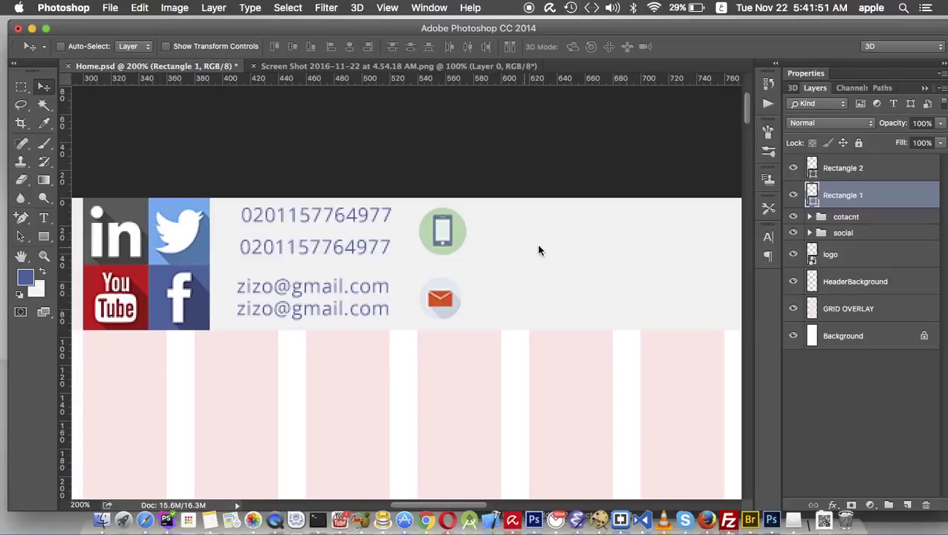
scroll(449, 253, down, 2)
scroll(453, 252, down, 1)
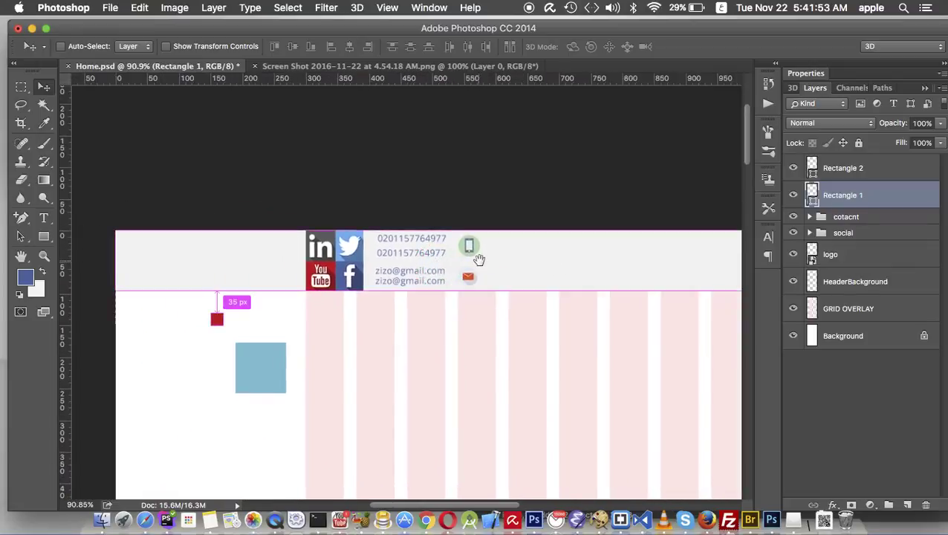
scroll(455, 254, up, 3)
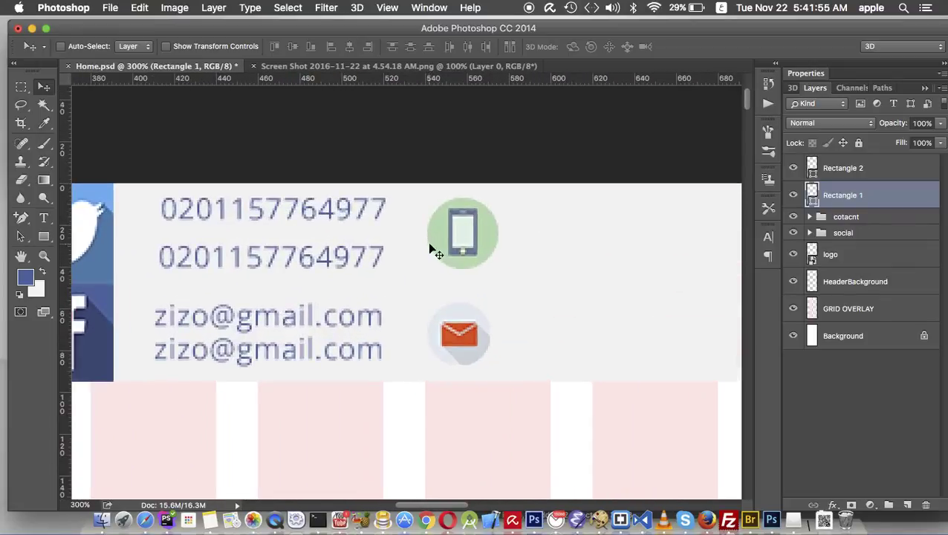
- Move the top phone number down and the lower one up about 8 px
ctrl+click(378, 214)
drag(379, 215, 379, 221)
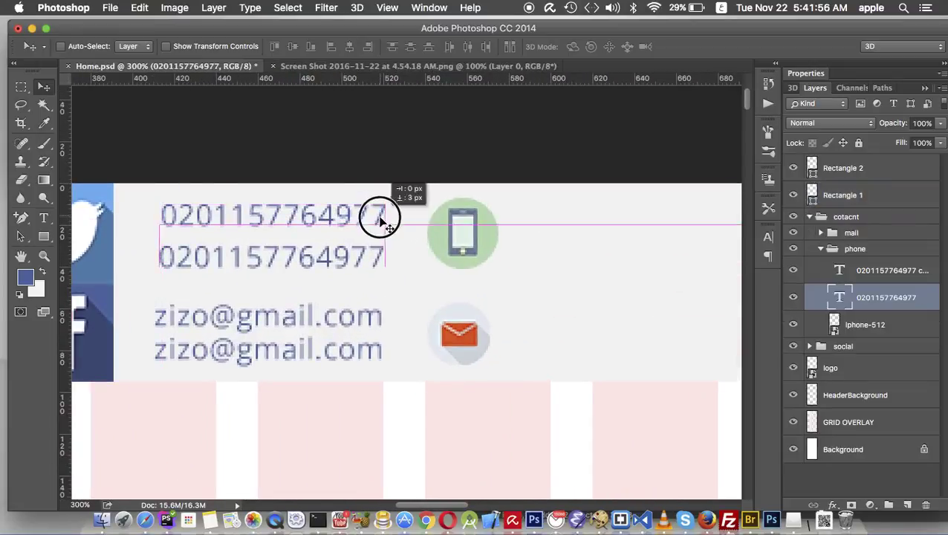
ctrl+click(379, 261)
drag(378, 261, 379, 255)
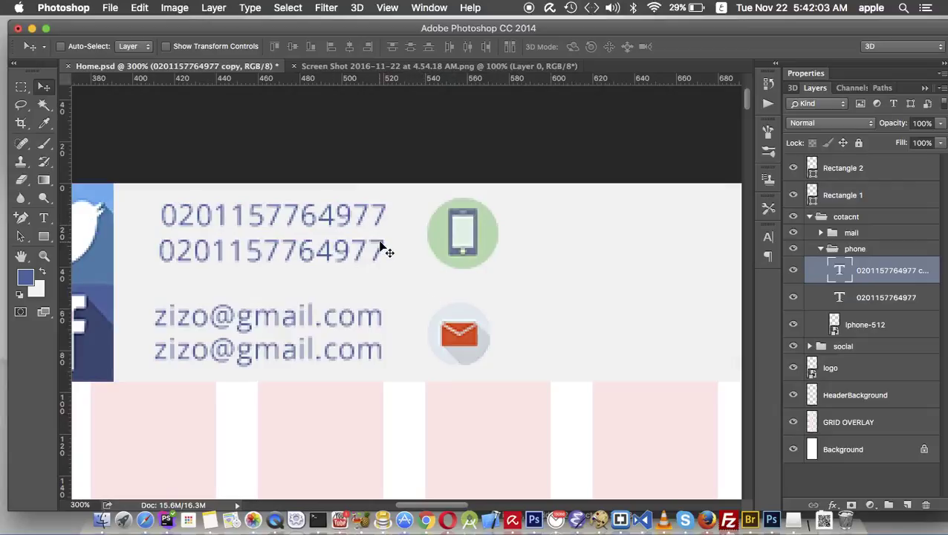
- Toggle the grid and guides and pull a new horizontal guide to check spacing
key(ctrl+apostrophe)
key(ctrl+semicolon)
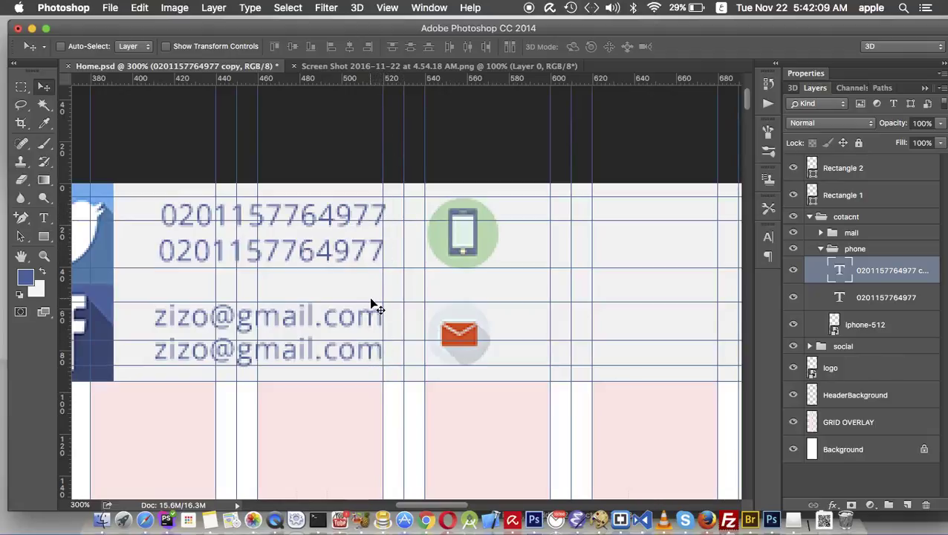
key(ctrl+apostrophe)
key(ctrl+apostrophe)
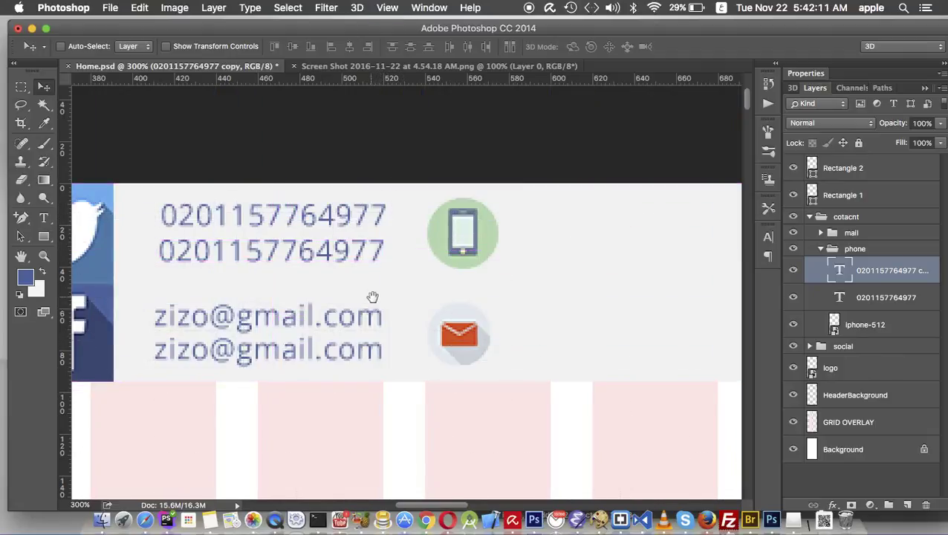
key(ctrl+minus)
scroll(353, 269, down, 5)
scroll(292, 269, down, 3)
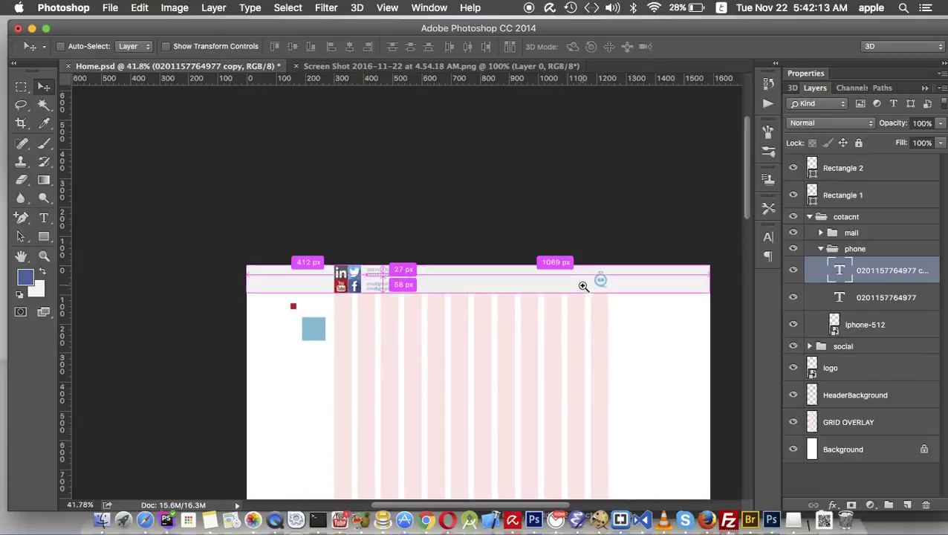
scroll(591, 288, up, 1)
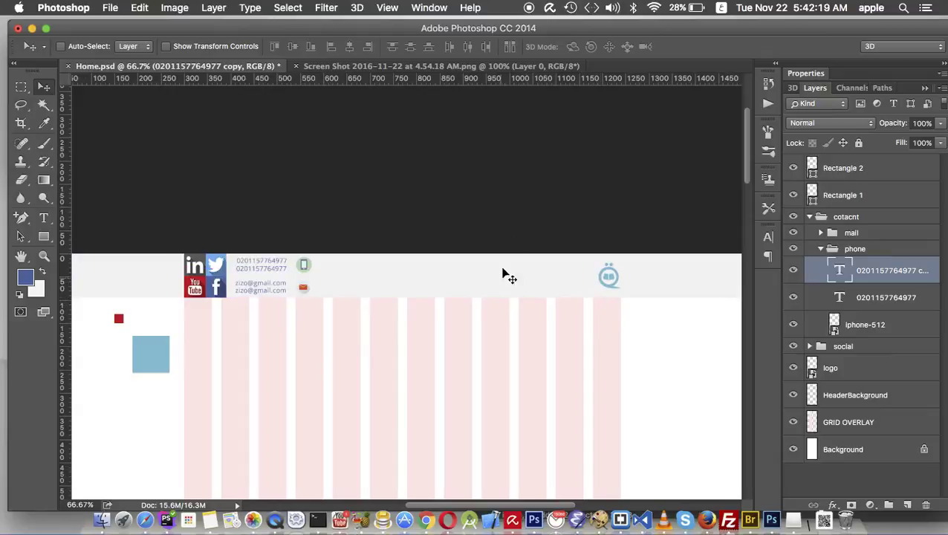
mouse_move(556, 78)
mouse_down()
mouse_move(564, 115)
mouse_move(577, 80)
mouse_up()
key(super+semicolon)
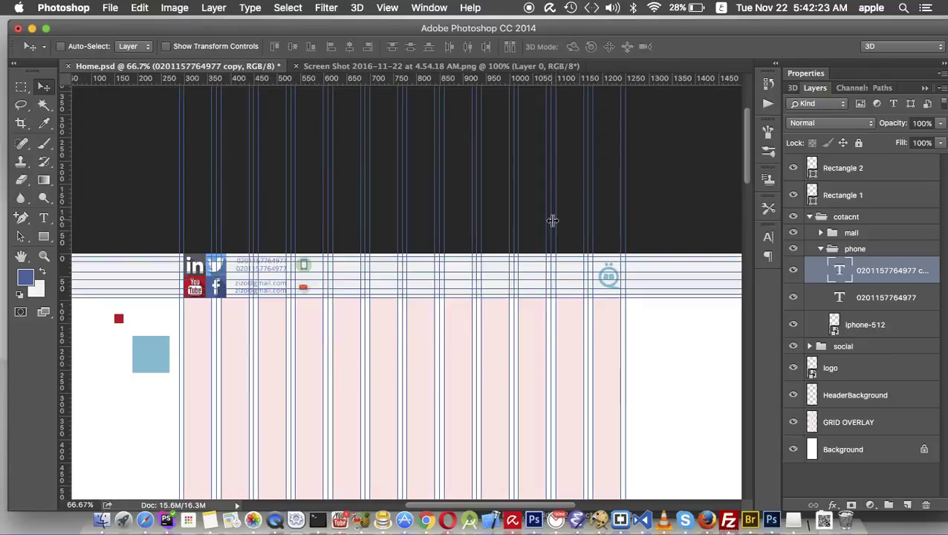
scroll(607, 276, up, 3)
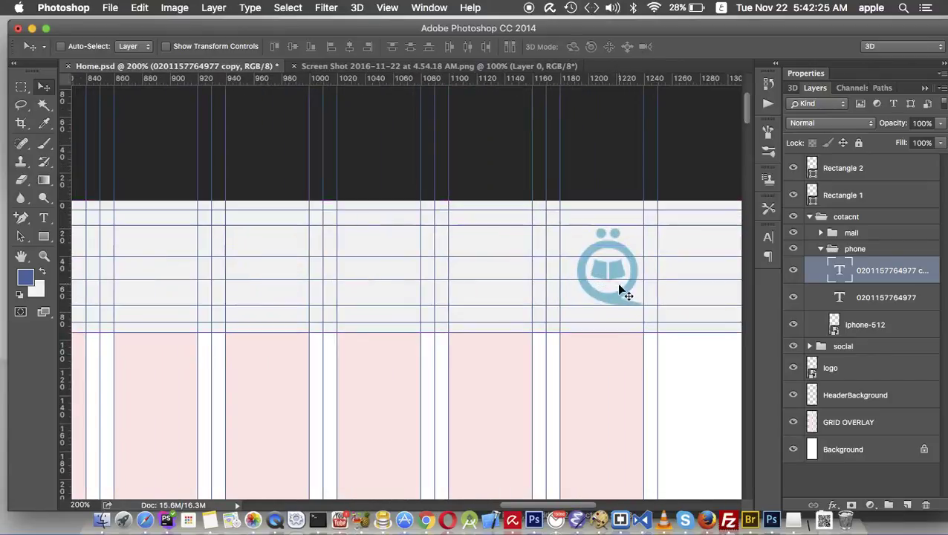
- Enlarge the header logo to about 39% (roughly 70 × 80 px) and shift it slightly left
super+click(622, 297)
key(super+t)
mouse_move(642, 305)
mouse_down()
mouse_move(653, 333)
mouse_move(614, 292)
mouse_up()
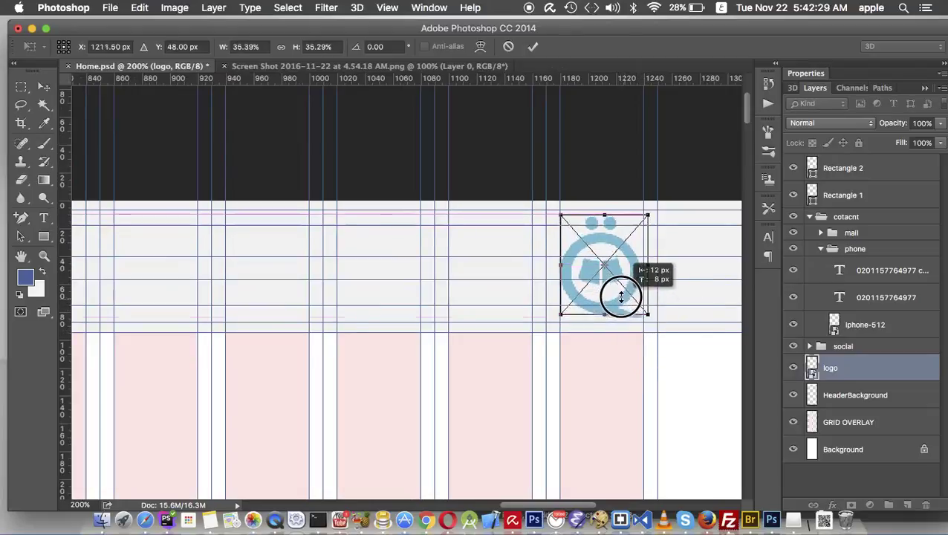
drag(644, 309, 653, 321)
drag(631, 284, 621, 275)
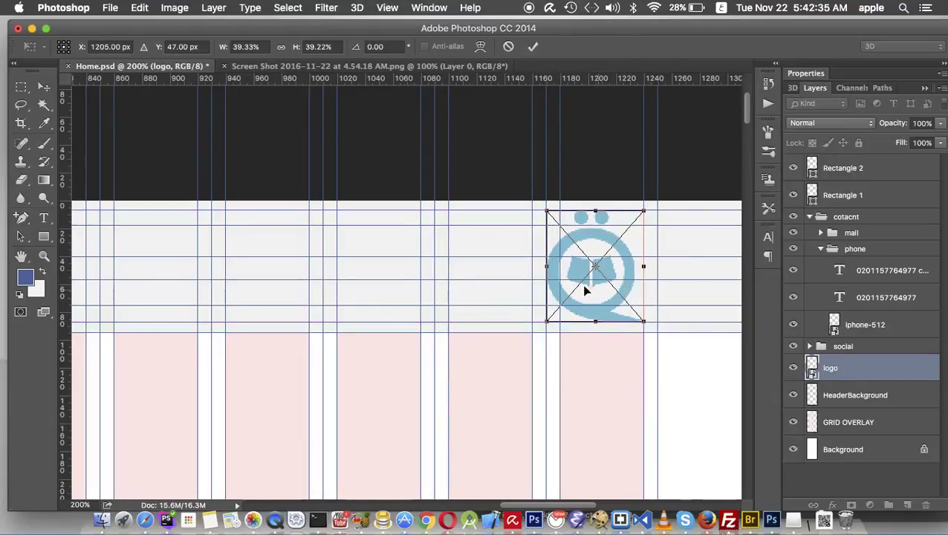
drag(488, 267, 622, 266)
drag(89, 253, 564, 252)
drag(252, 249, 669, 254)
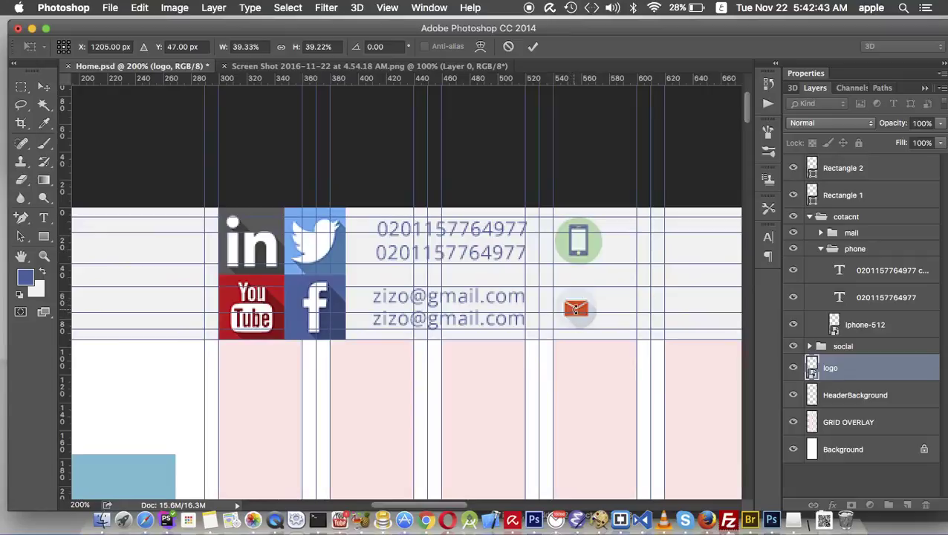
- Commit the enlarged logo's Free Transform, then hide the grid and guides across the Home.psd header
key(Return)
scroll(519, 260, right, 5)
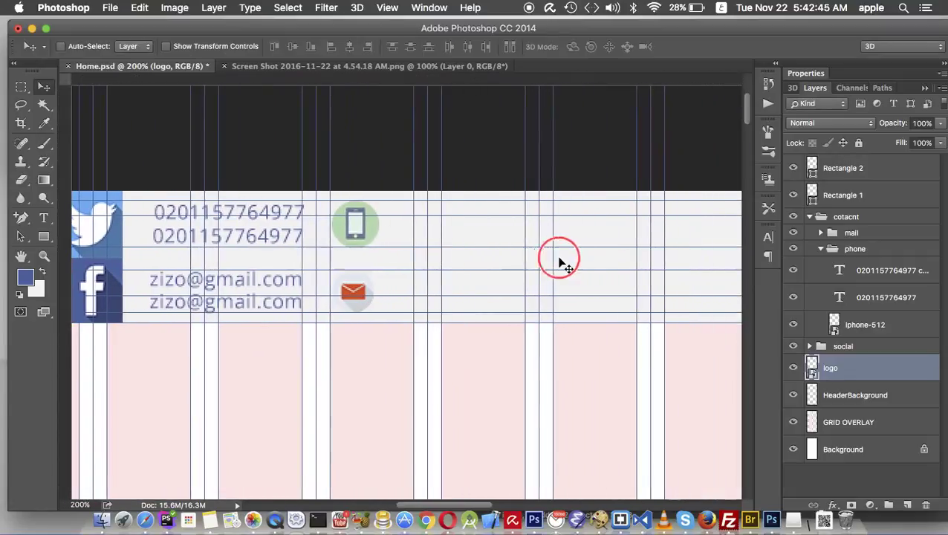
scroll(487, 259, down, 5)
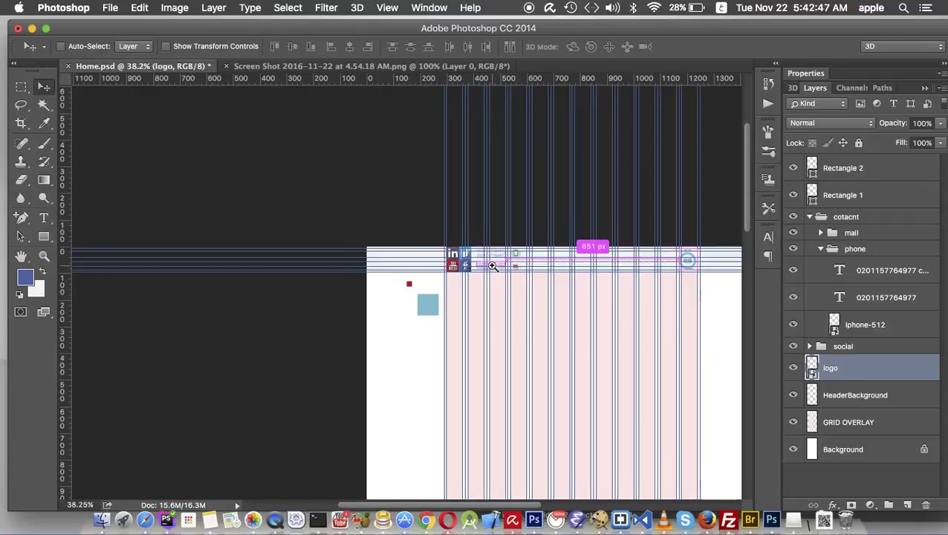
key(ctrl+apostrophe)
key(ctrl+semicolon)
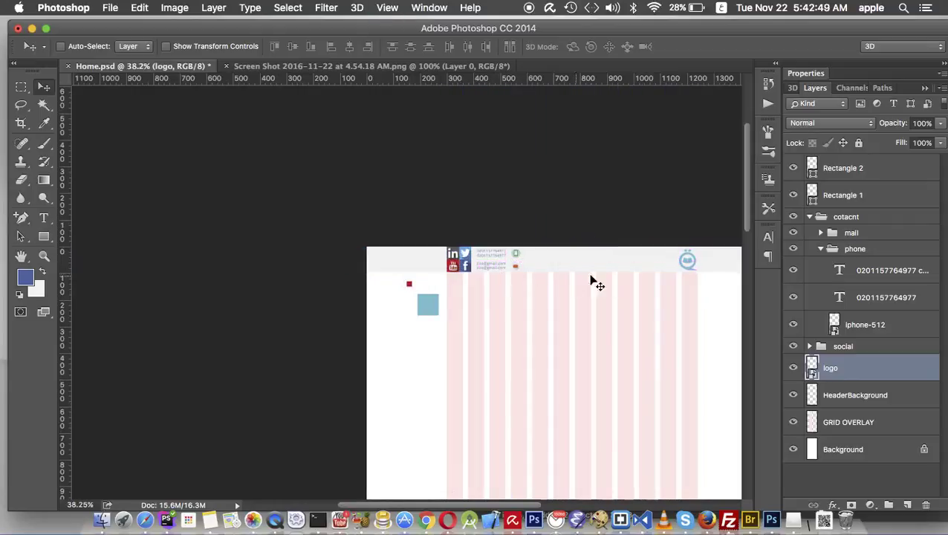
scroll(641, 223, up, 2)
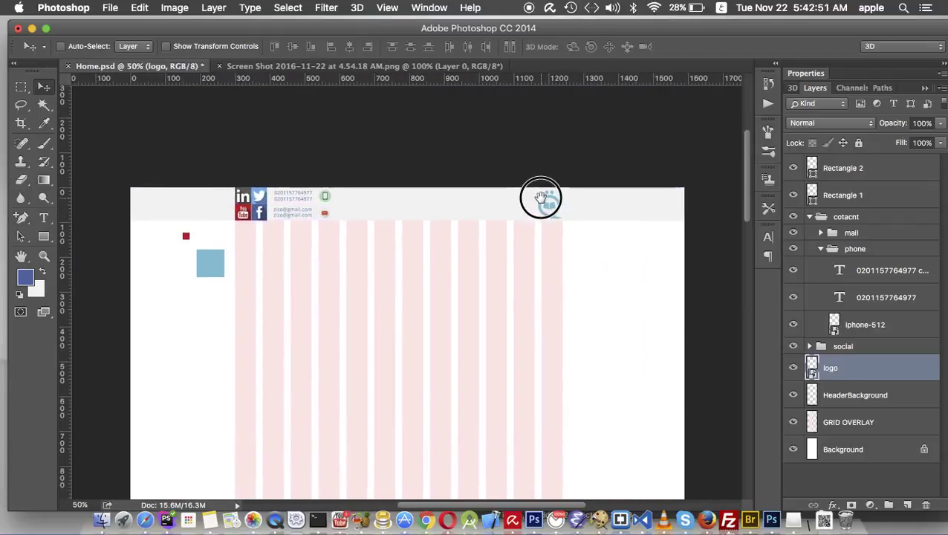